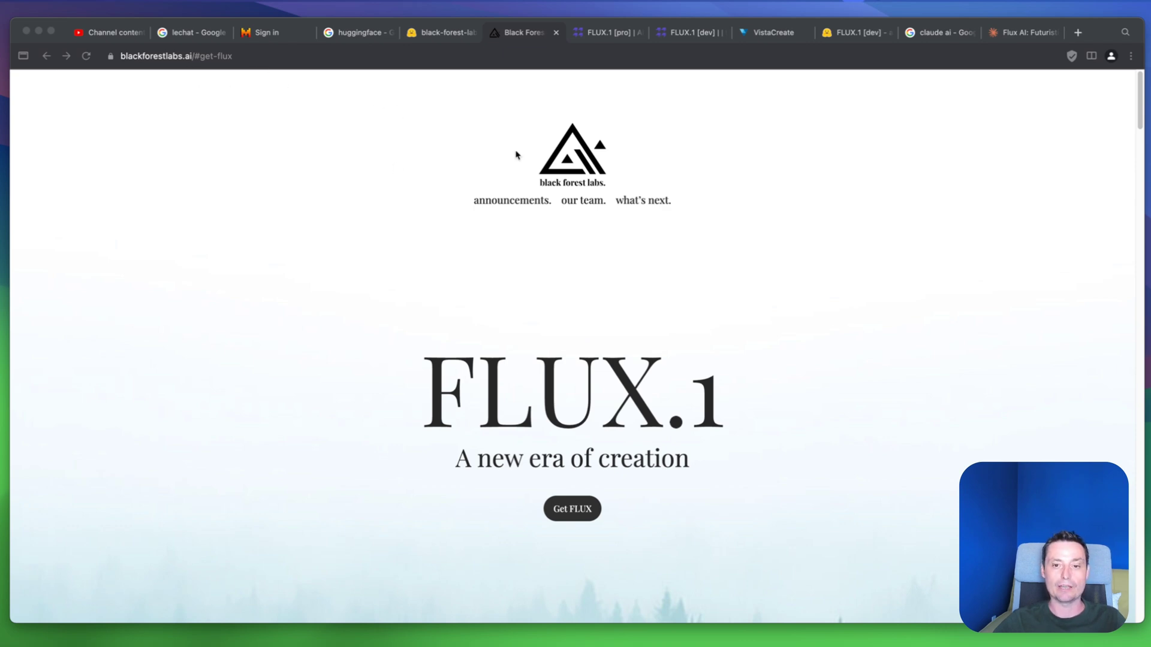
Scroll through the FLUX.1 sample image grid down to the 'Get FLUX.1' heading
scroll(651, 227, down, 3)
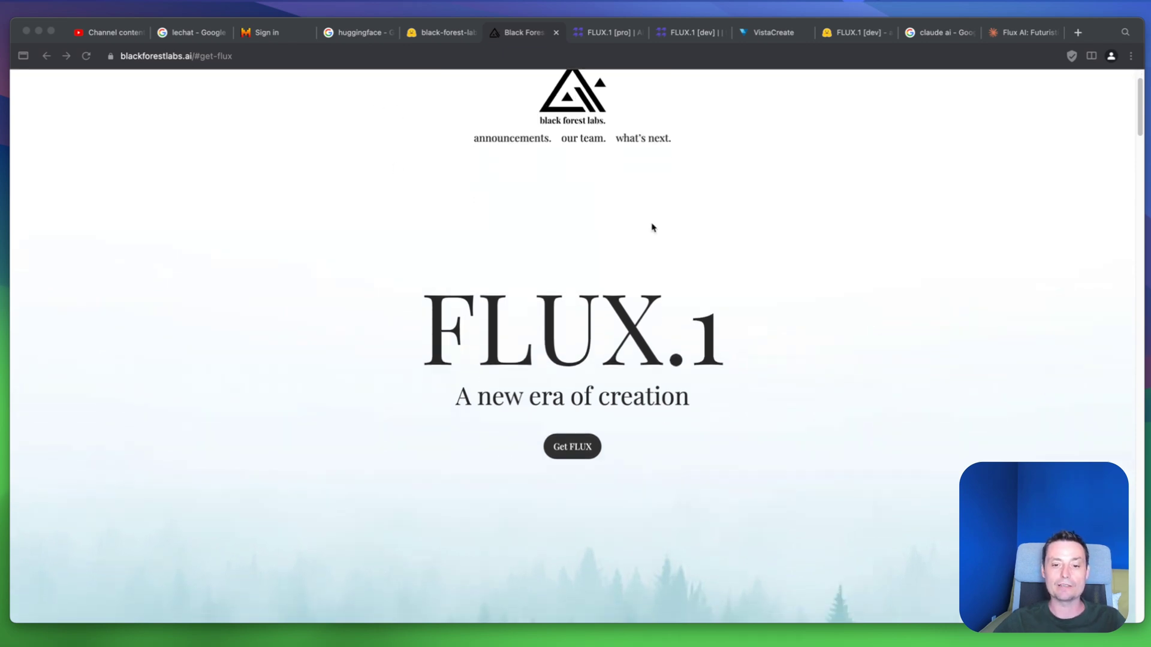
scroll(652, 227, down, 15)
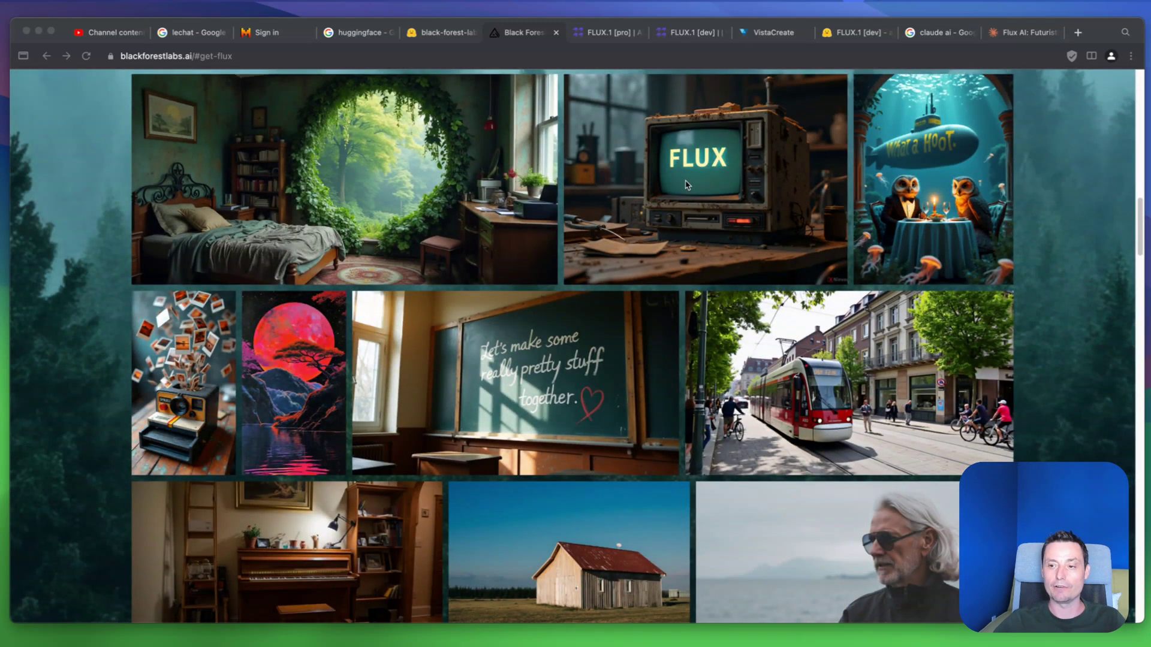
scroll(687, 184, down, 10)
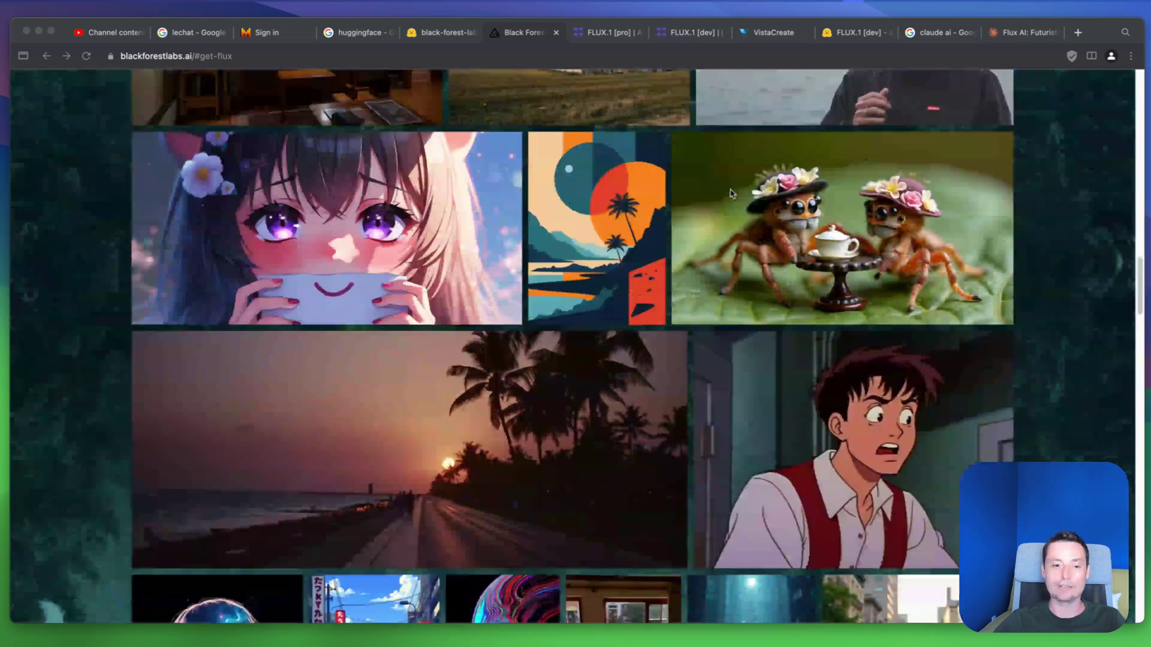
scroll(731, 194, down, 10)
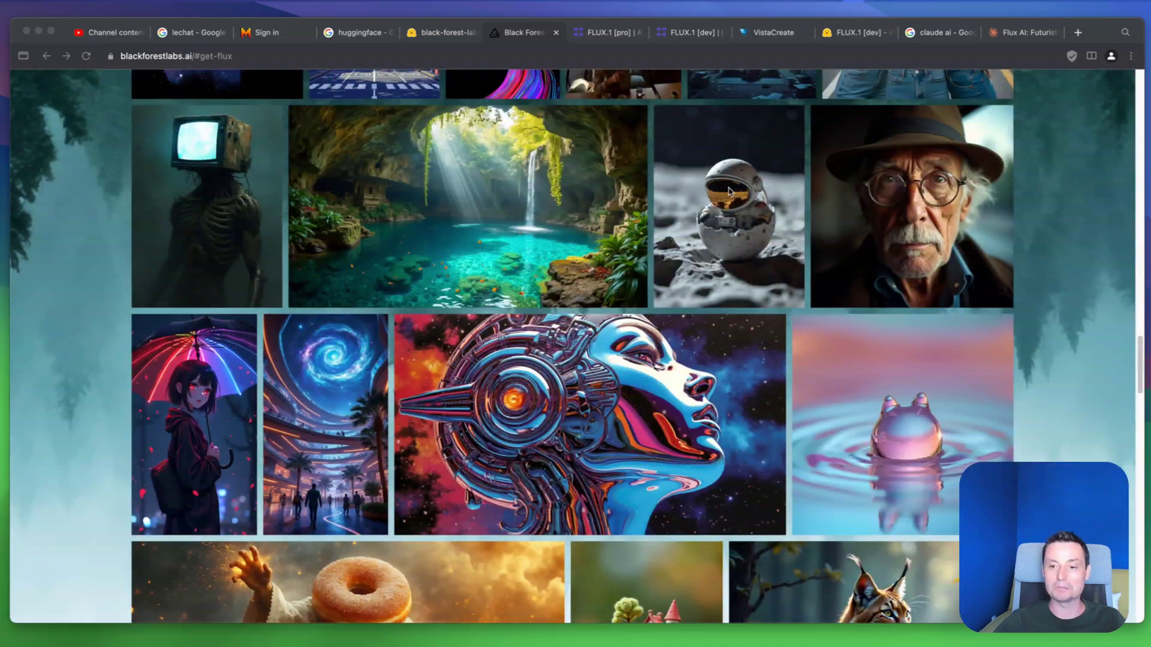
scroll(729, 192, down, 10)
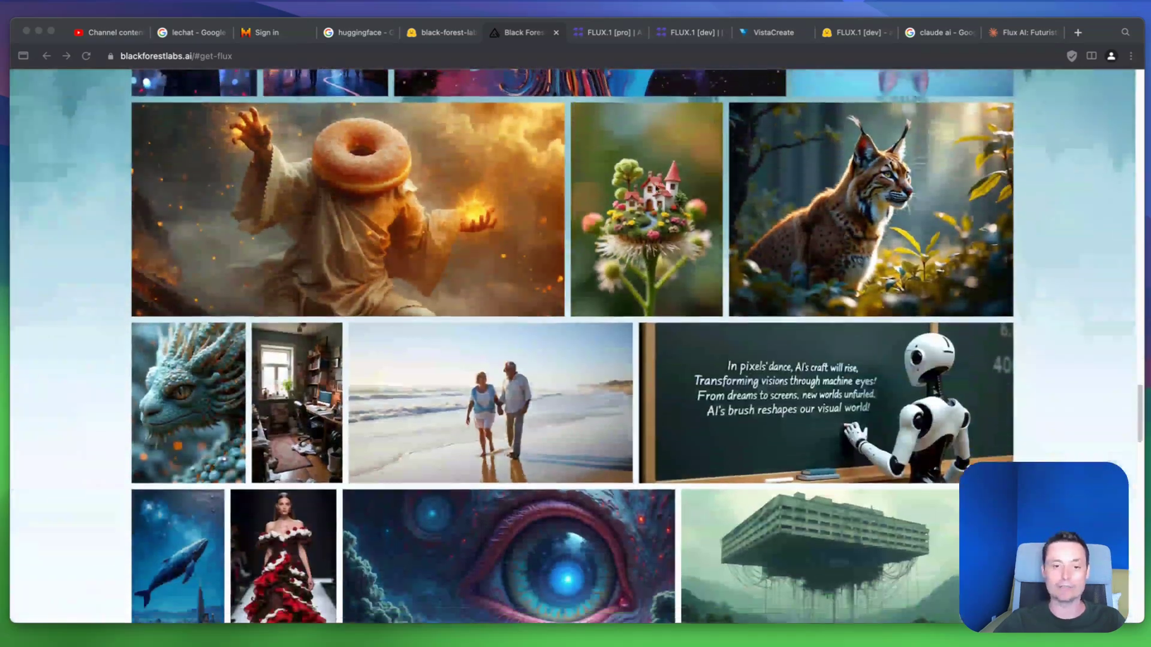
scroll(720, 257, down, 10)
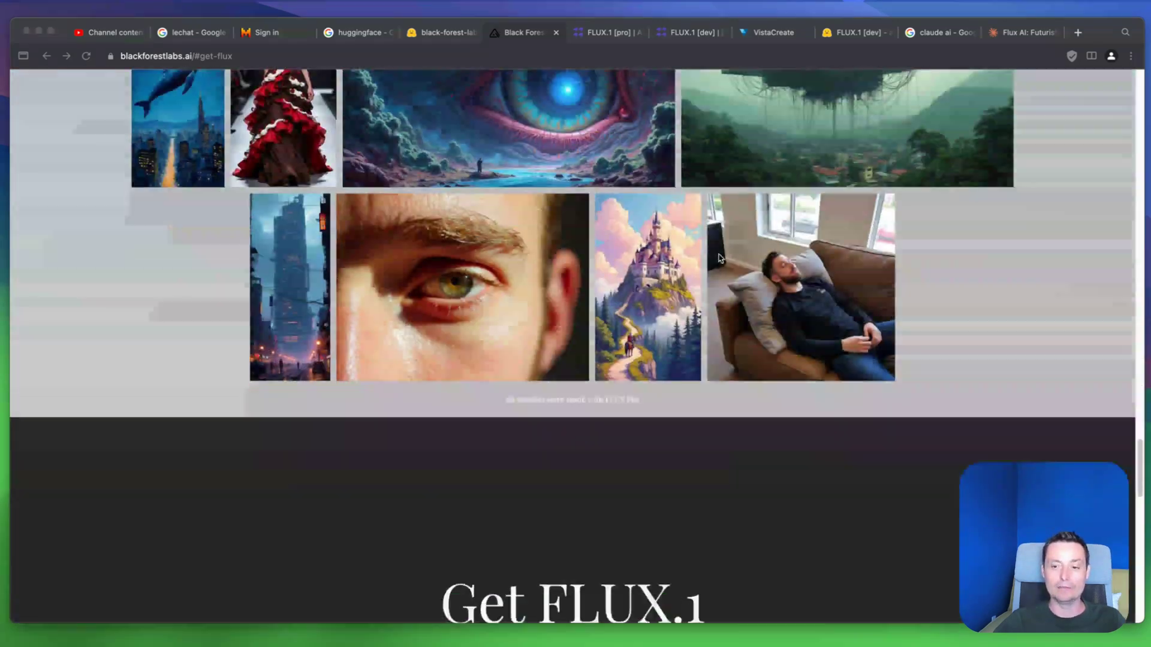
scroll(720, 258, down, 10)
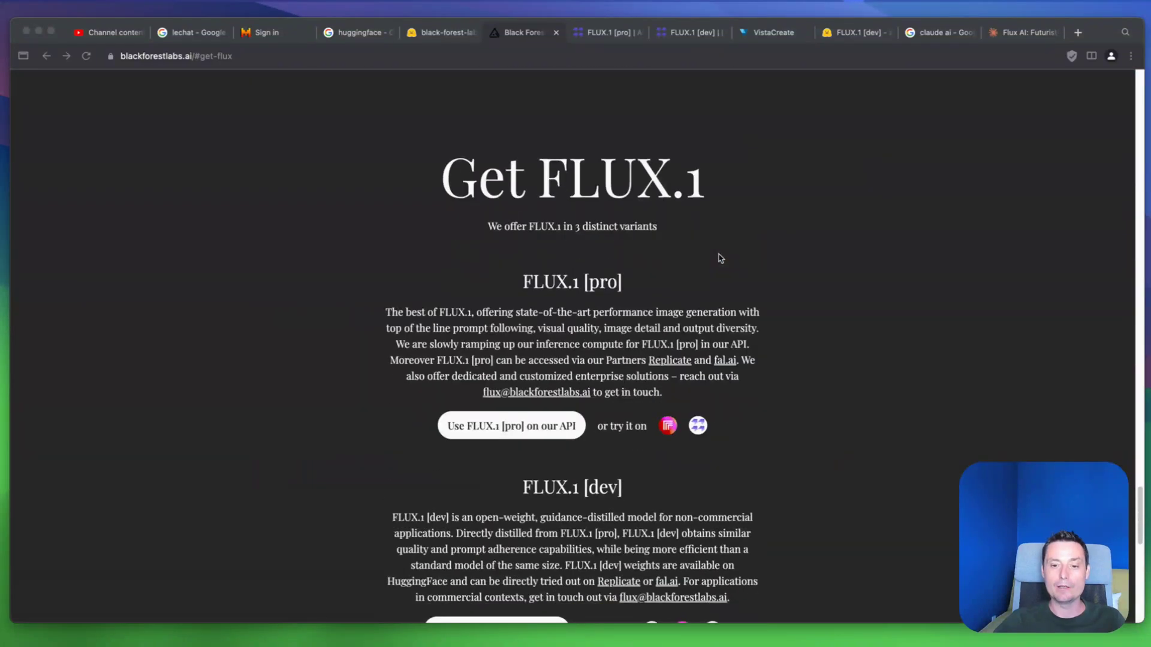
scroll(720, 258, down, 3)
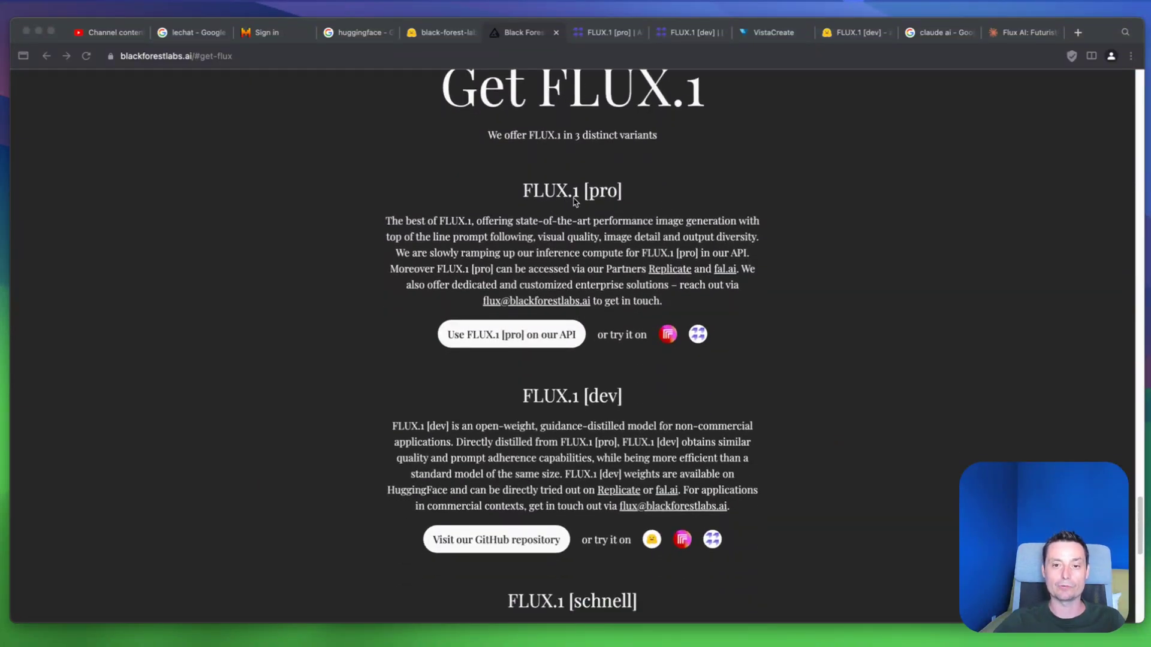
click(608, 199)
scroll(612, 193, down, 2)
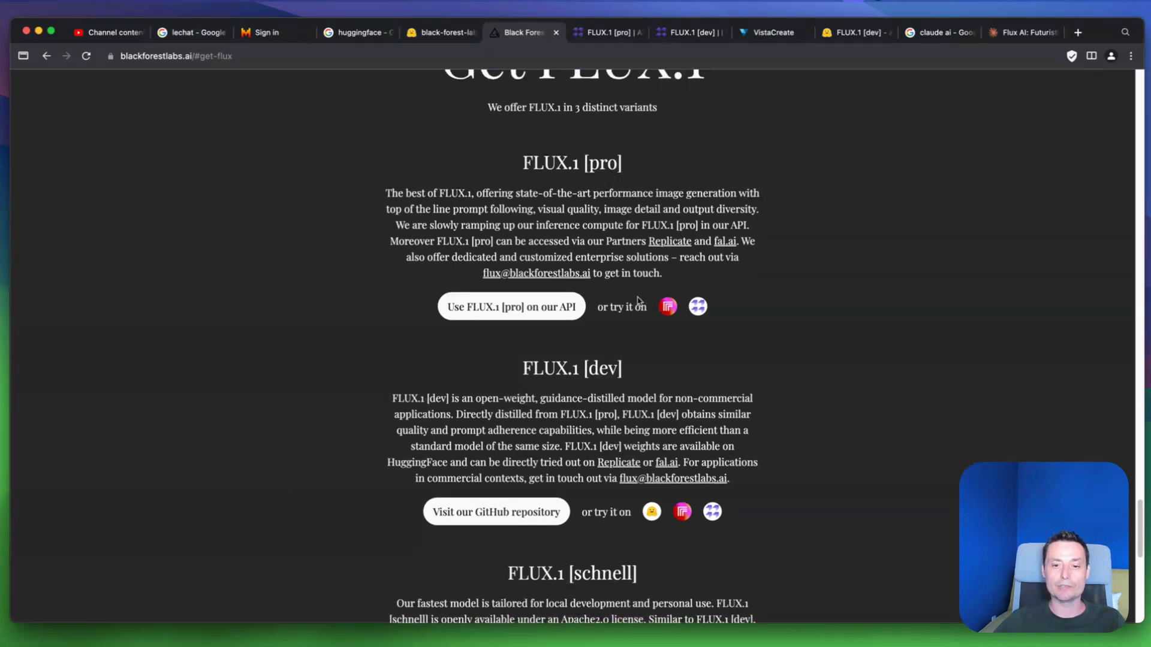
scroll(617, 346, down, 2)
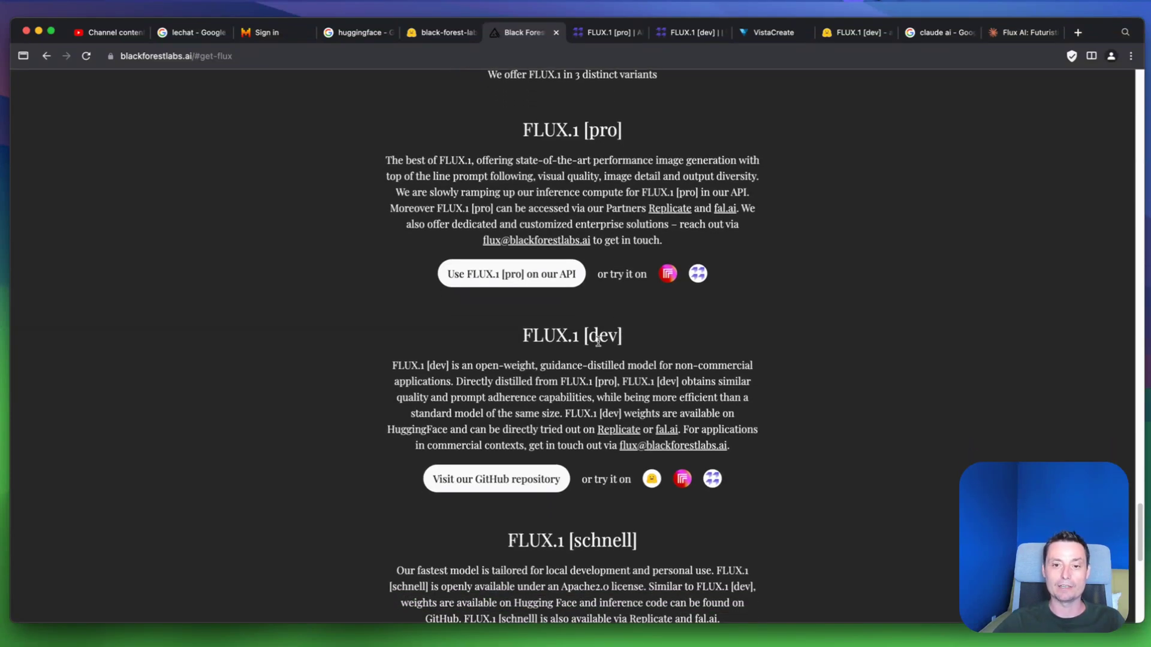
scroll(630, 300, down, 8)
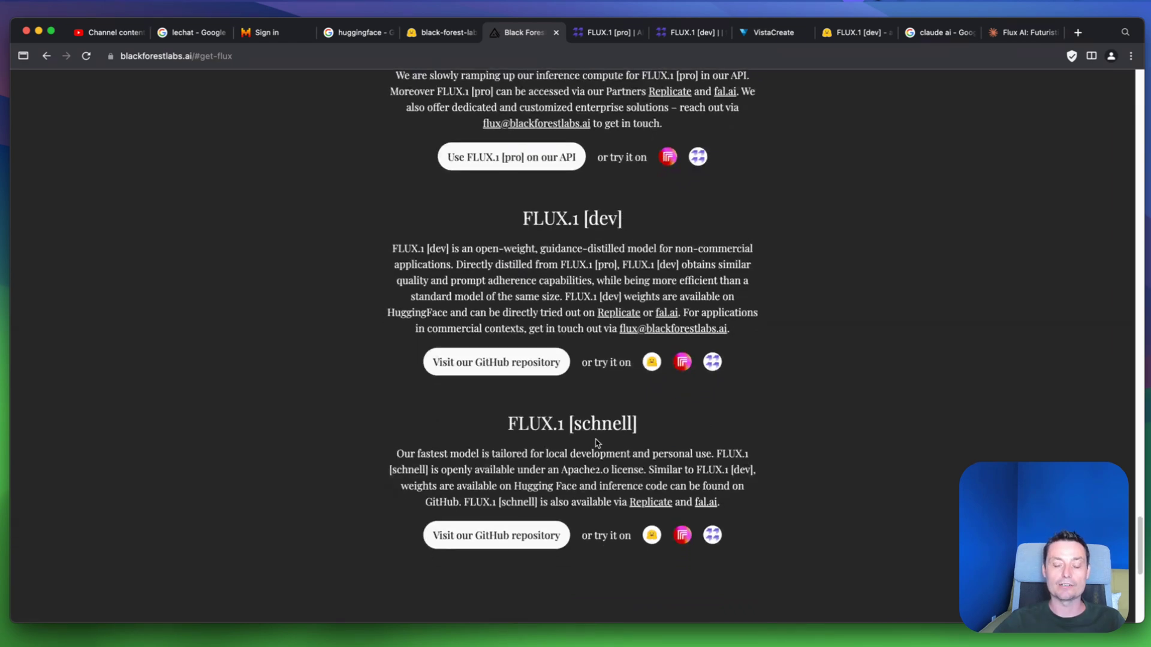
scroll(627, 439, up, 5)
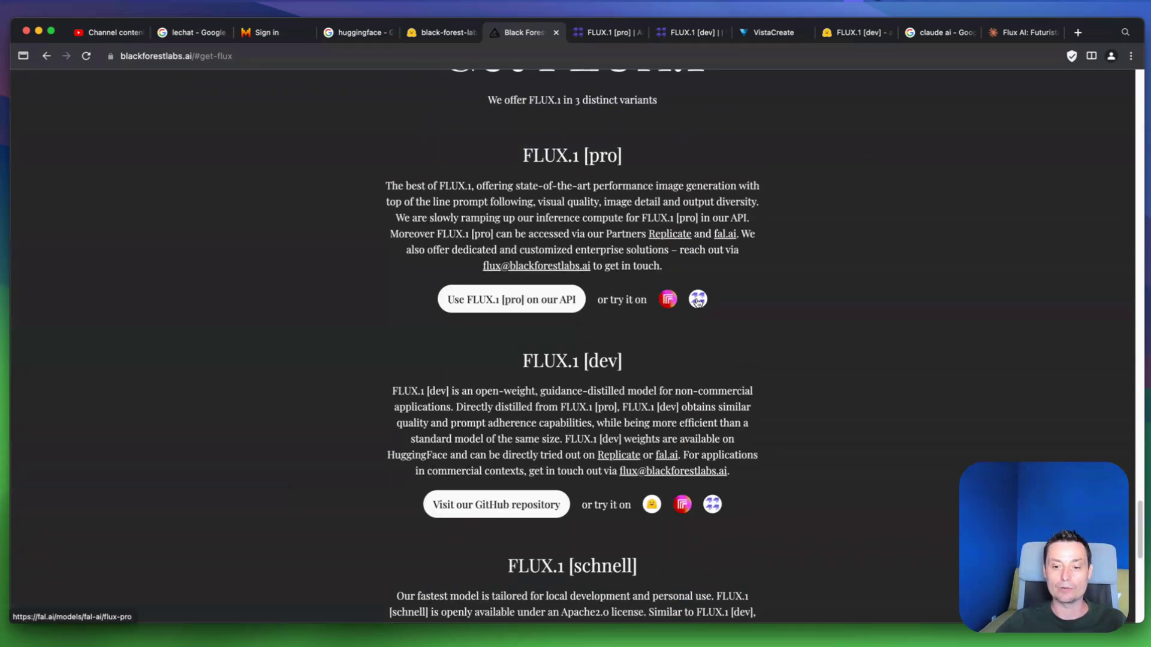
scroll(677, 254, down, 1)
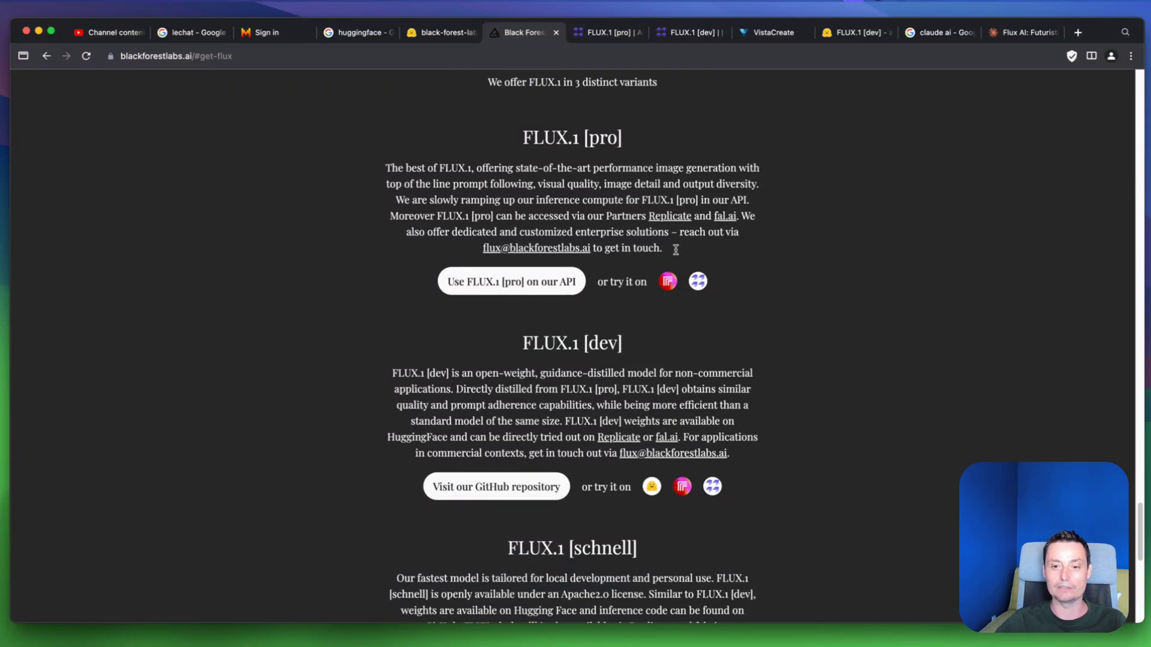
scroll(678, 253, down, 4)
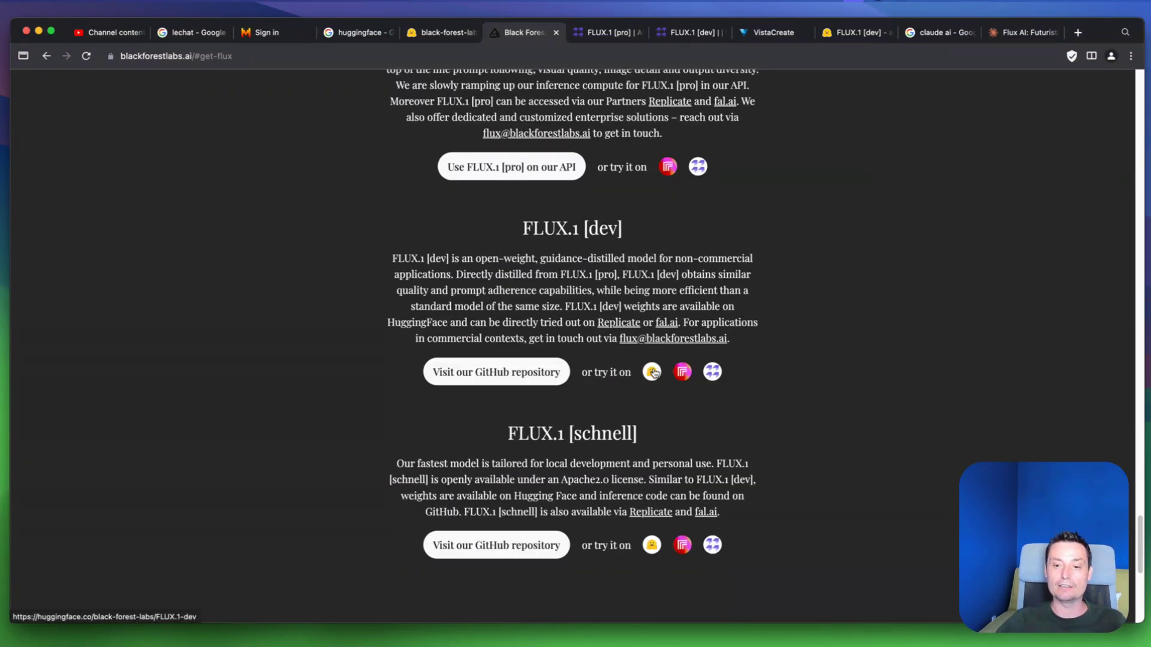
Switch to the FLUX.1 [dev] space and look over its rainy-cat 'Flux' 1280×720 image
click(844, 34)
scroll(707, 181, down, 1)
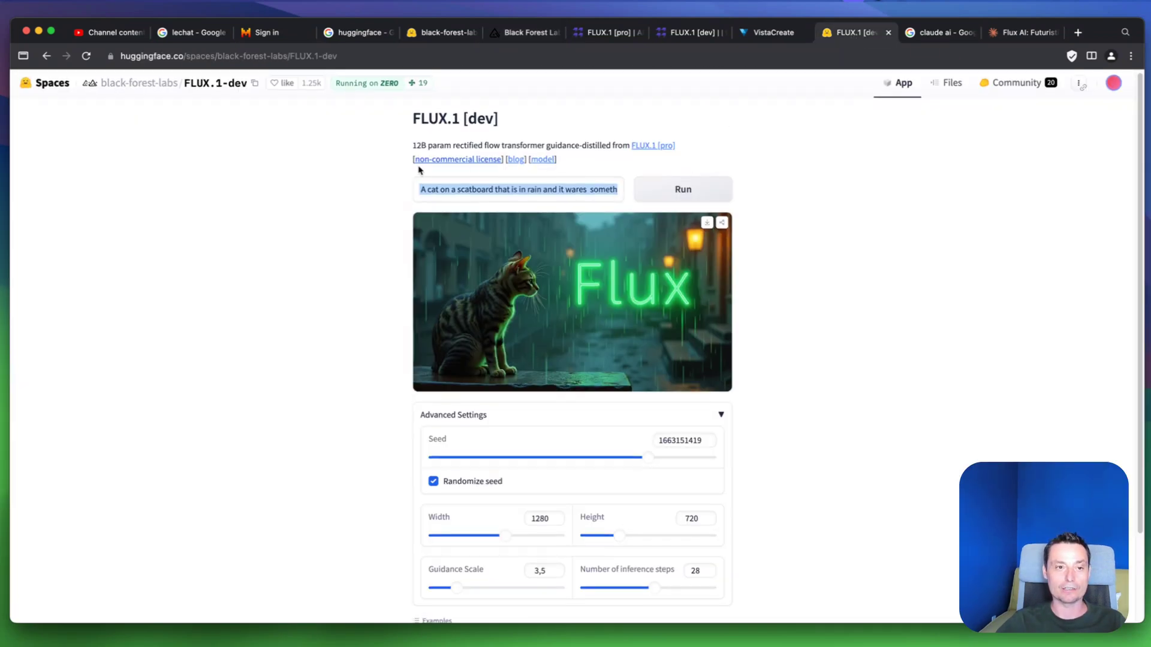
scroll(606, 172, down, 1)
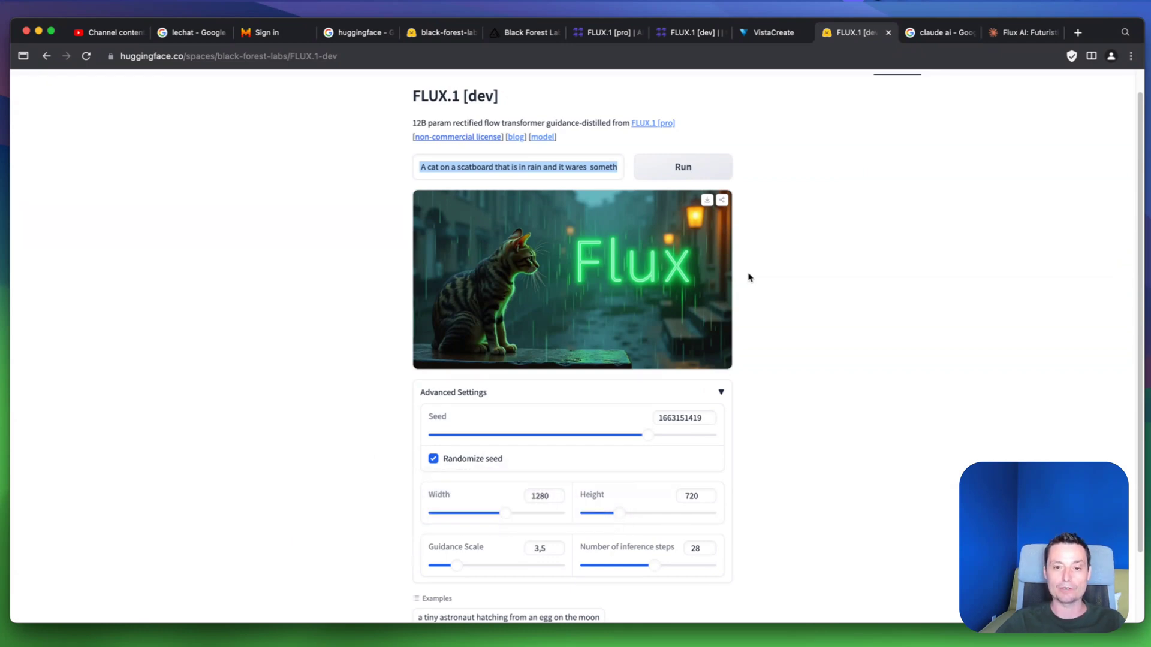
Read the whole cat prompt by scrolling the prompt box to its end and back
click(437, 166)
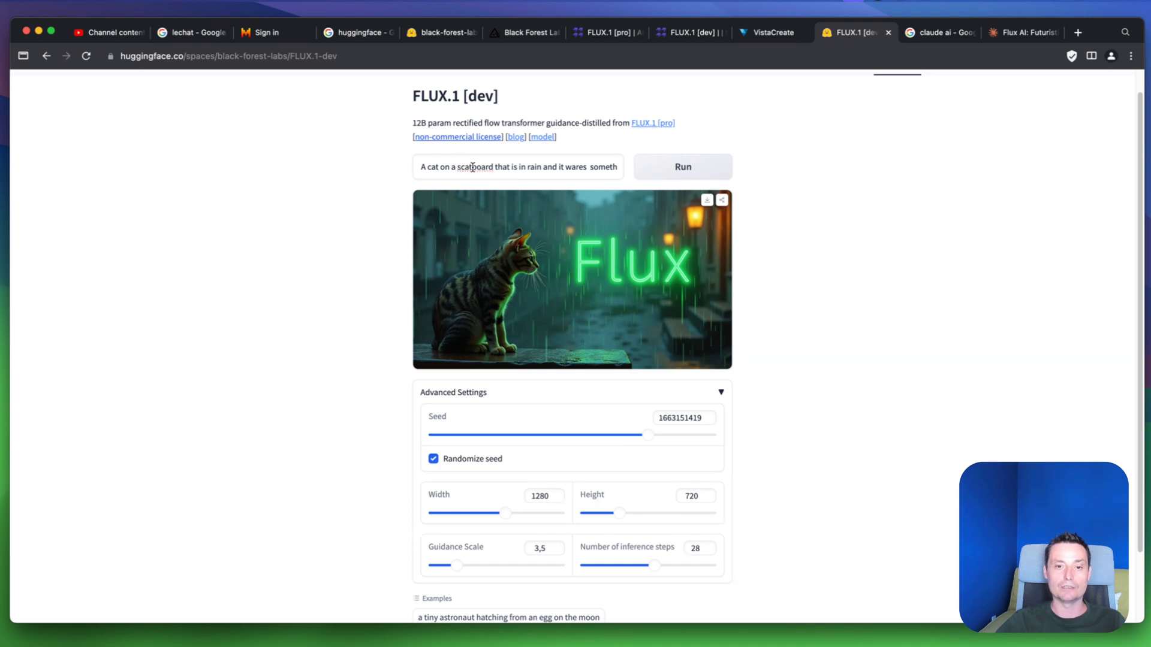
drag(528, 166, 680, 170)
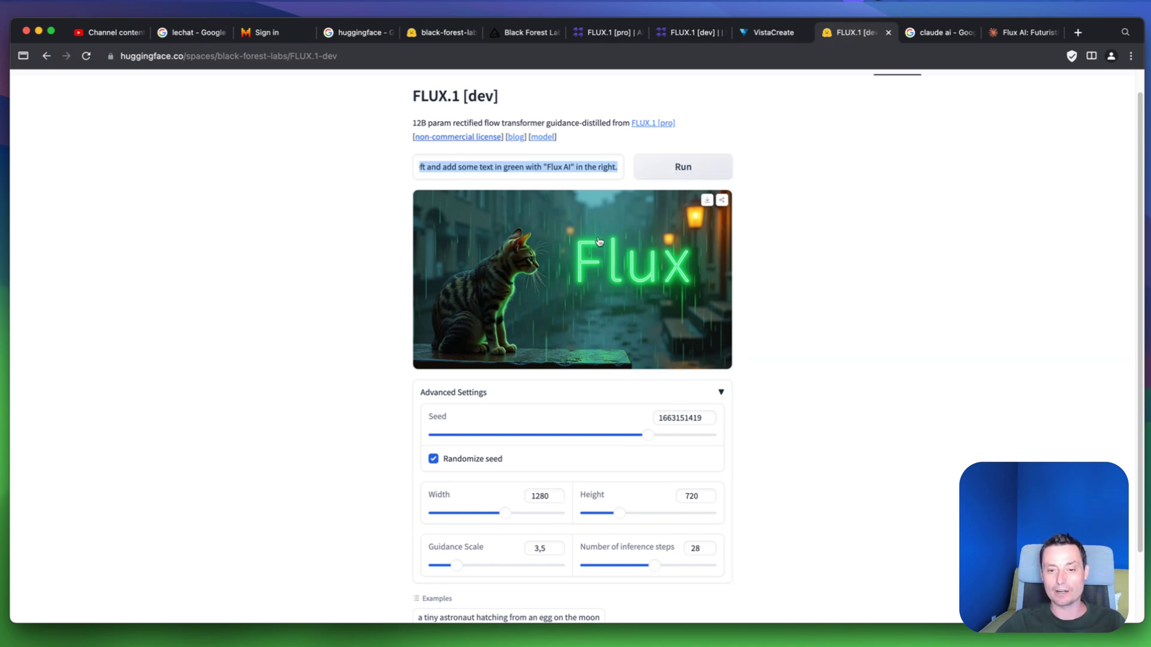
scroll(540, 264, down, 1)
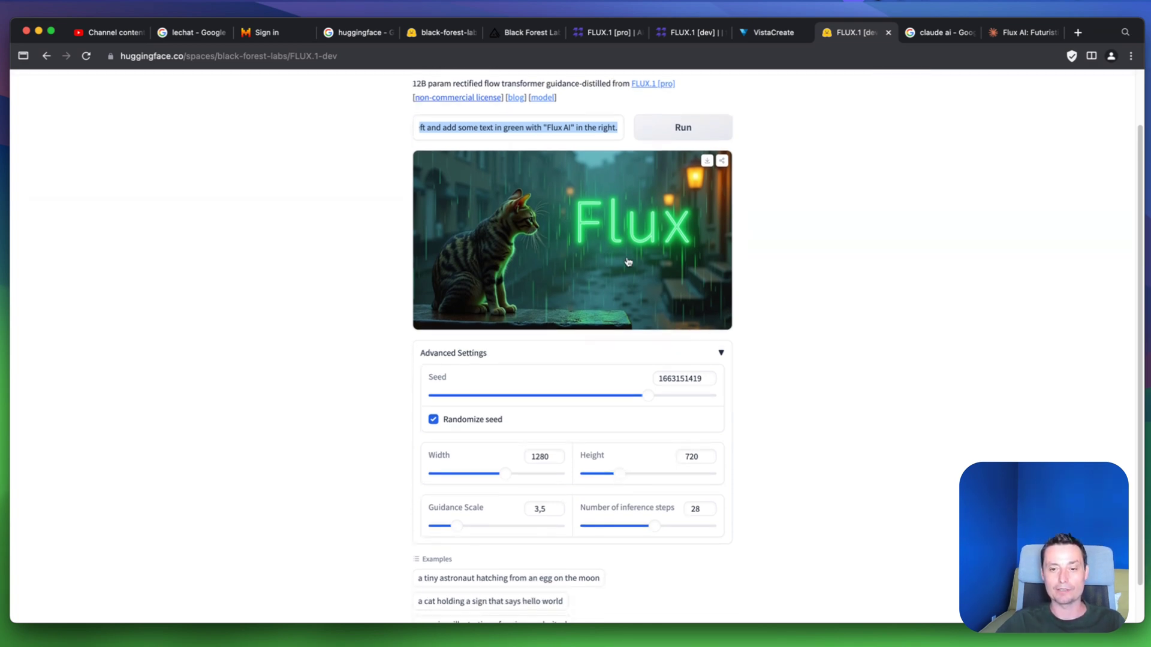
scroll(499, 162, up, 1)
drag(473, 127, 406, 133)
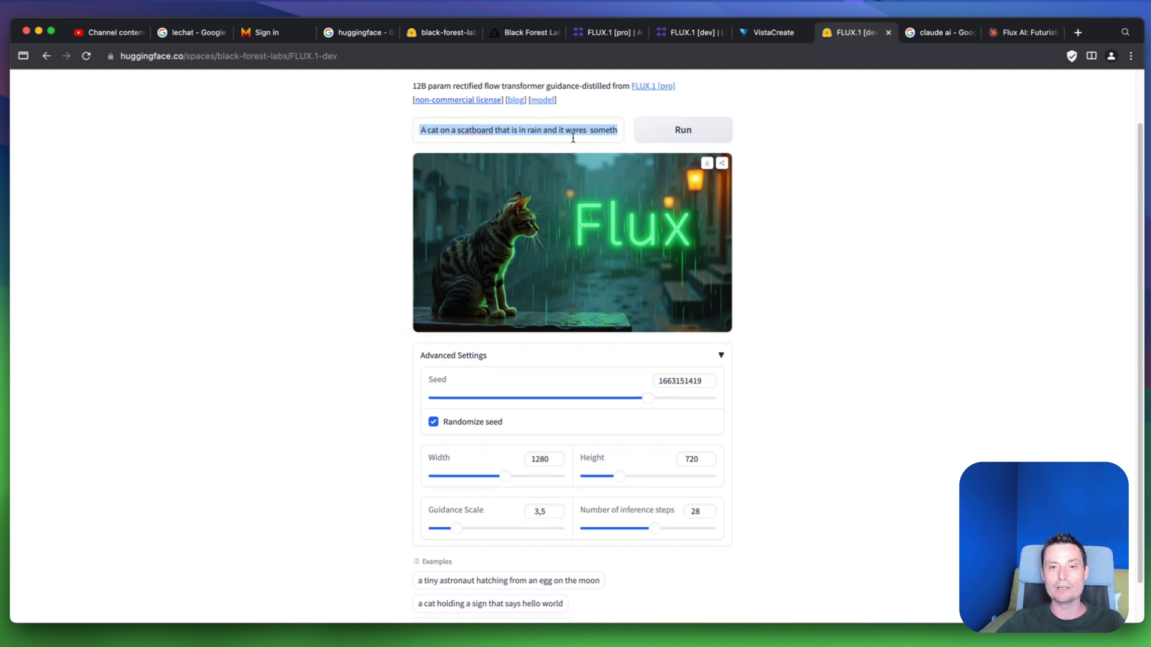
Look through the fal.ai FLUX.1 [pro] playground and return to its top
click(606, 33)
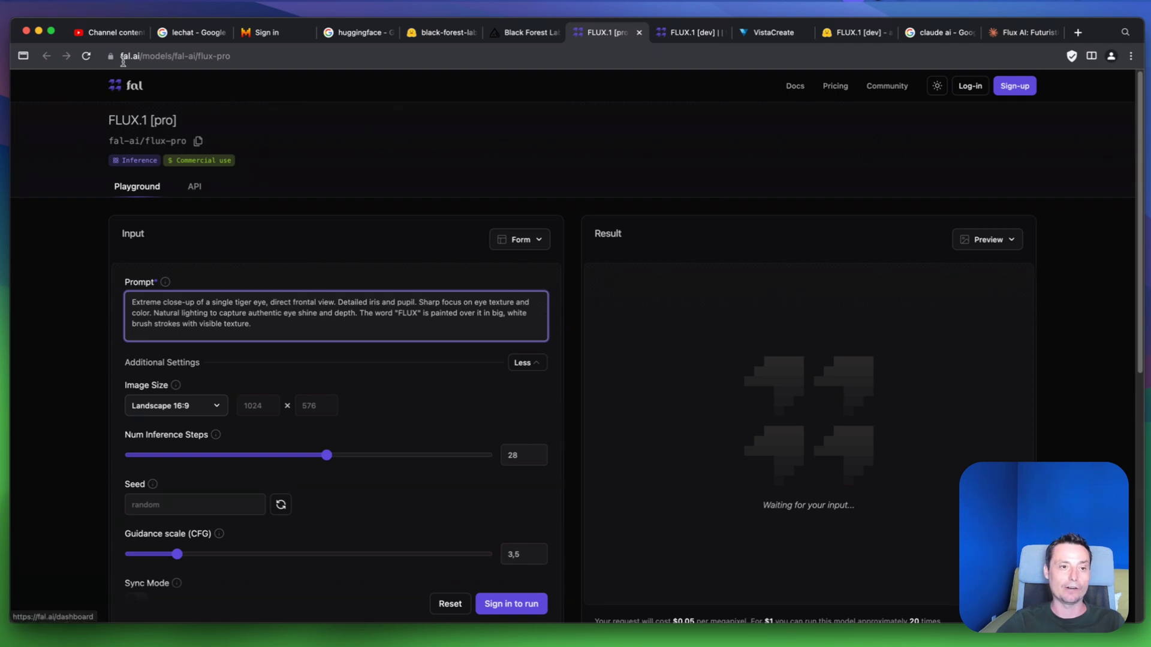
scroll(542, 228, down, 3)
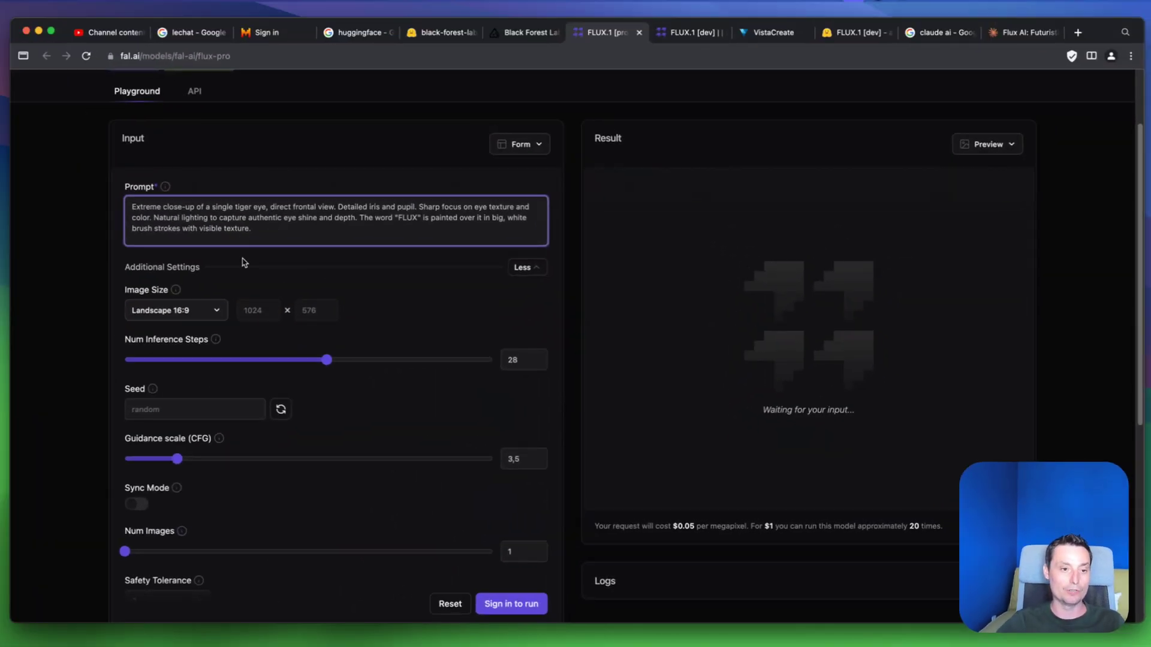
scroll(239, 287, up, 2)
scroll(239, 284, up, 1)
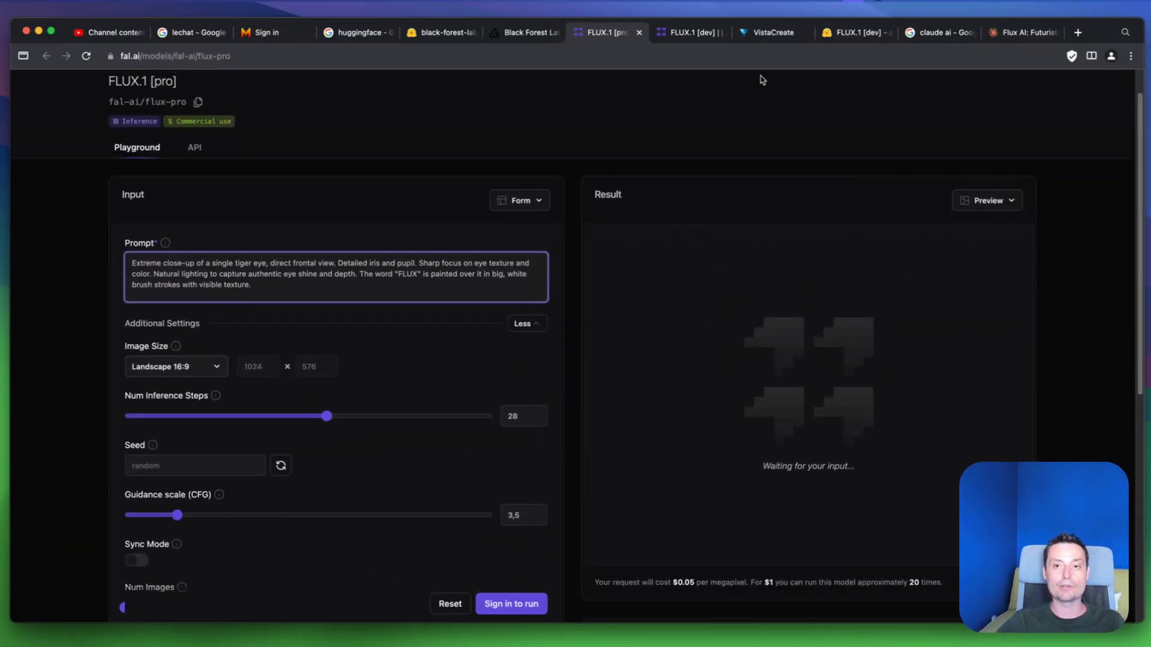
Open the fal.ai FLUX.1 [dev] model page and scroll through its Playground form
click(692, 32)
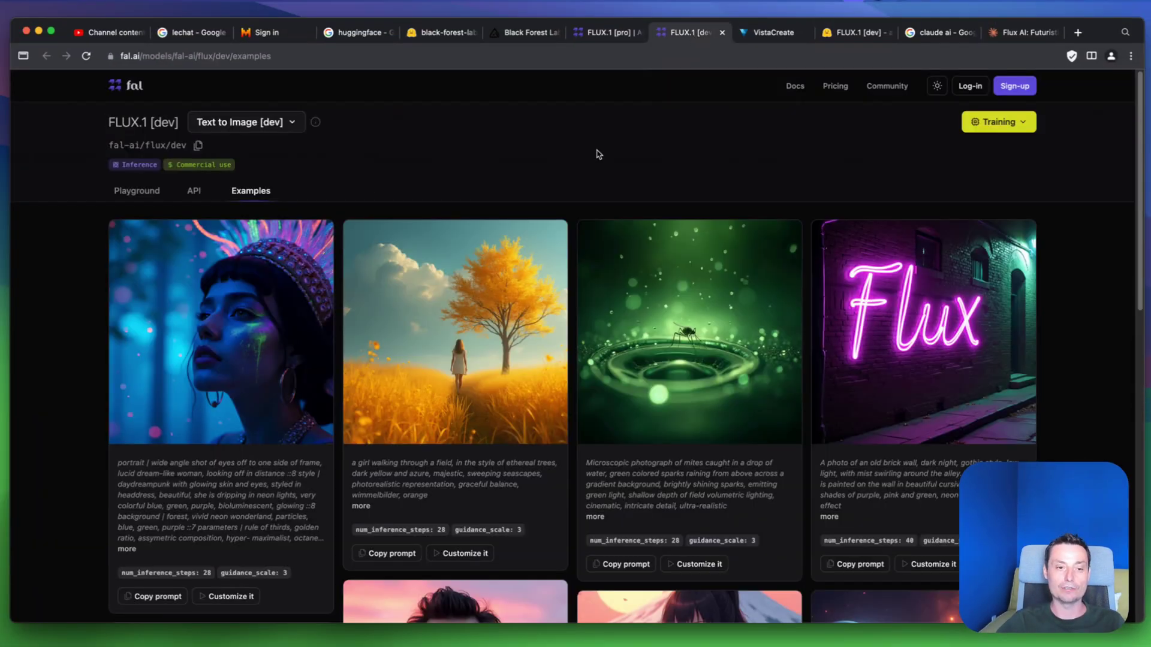
scroll(599, 154, down, 1)
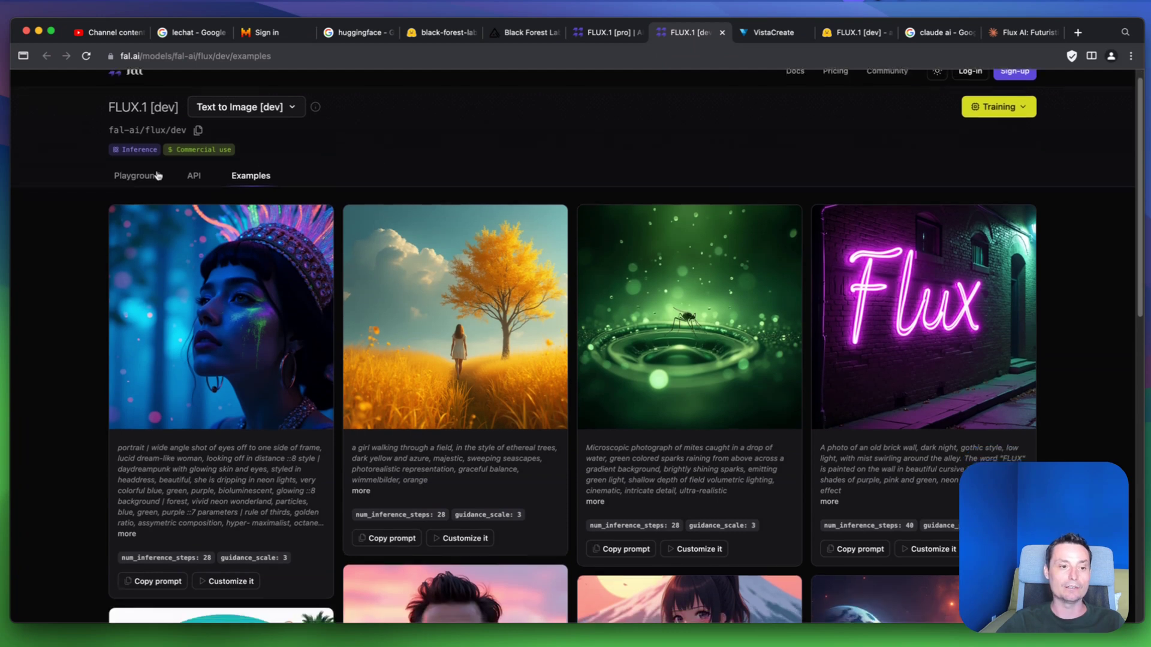
click(150, 177)
scroll(783, 234, down, 5)
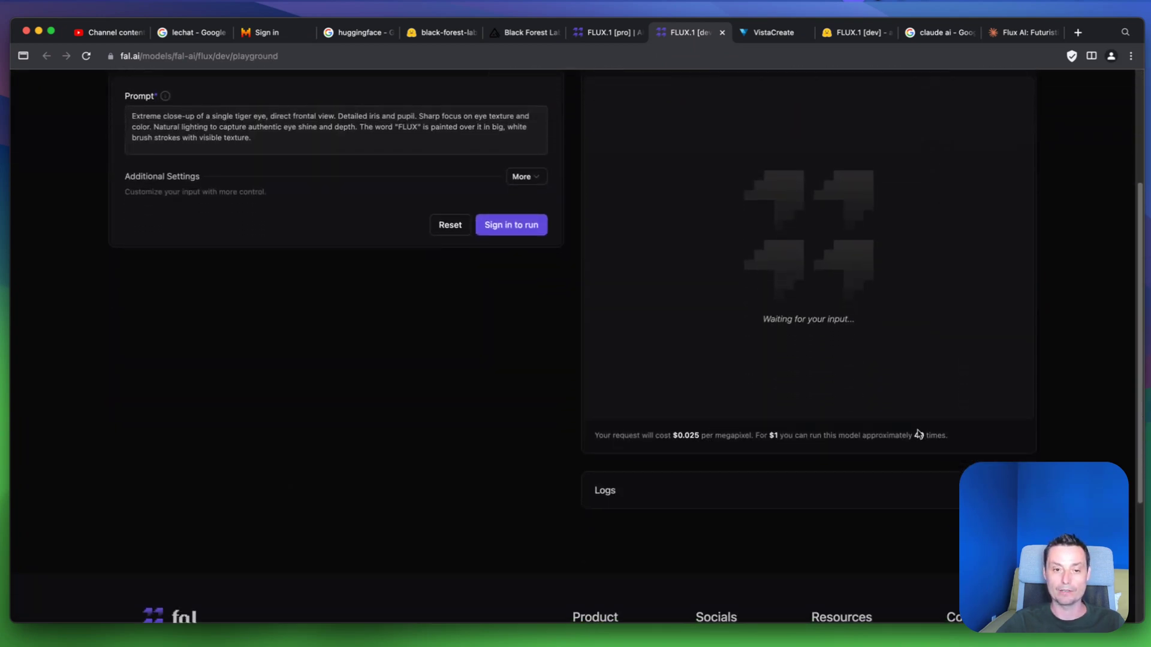
scroll(917, 429, up, 5)
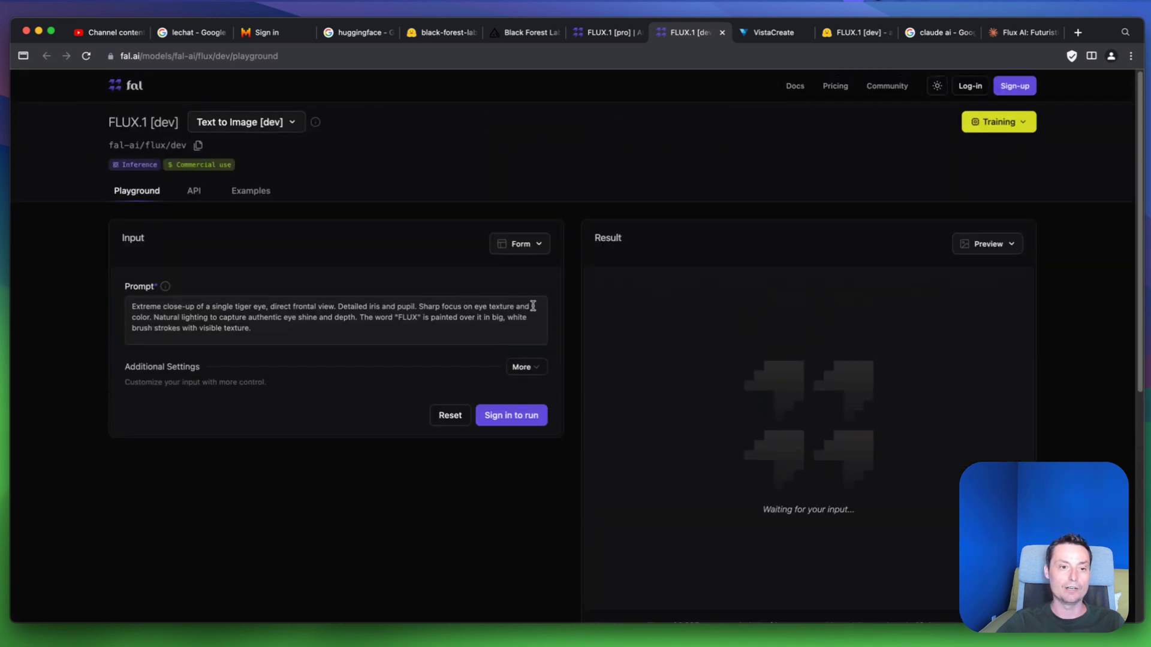
Browse the FLUX.1 [dev] Examples cards, then go back to the Black Forest Labs page
click(251, 193)
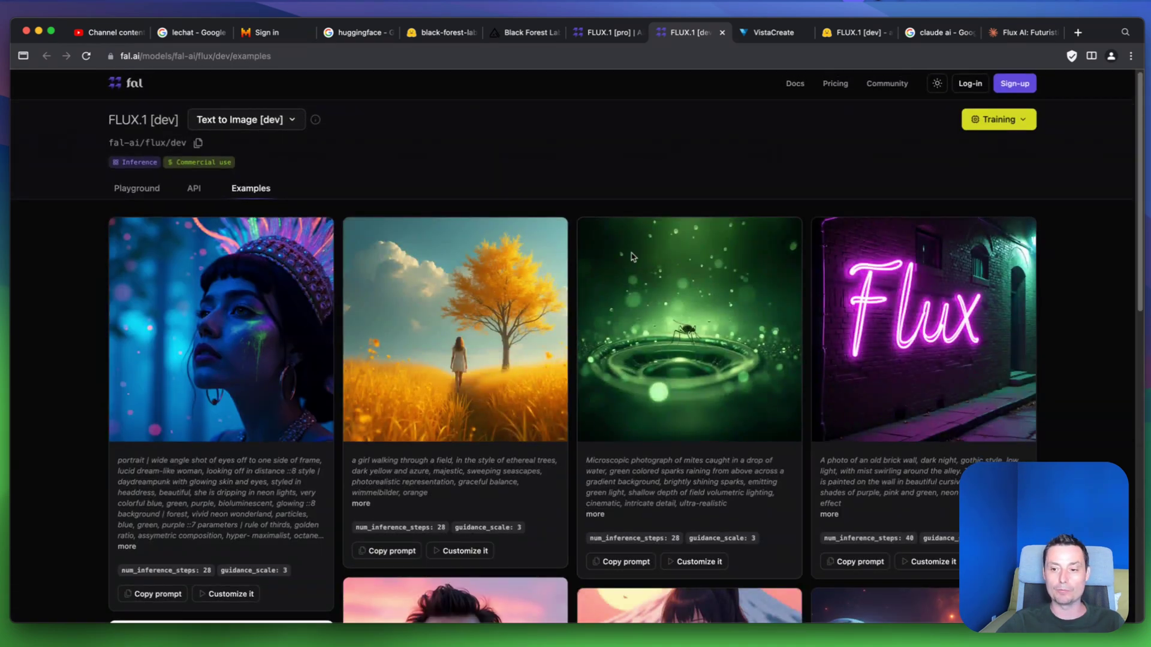
scroll(632, 256, down, 6)
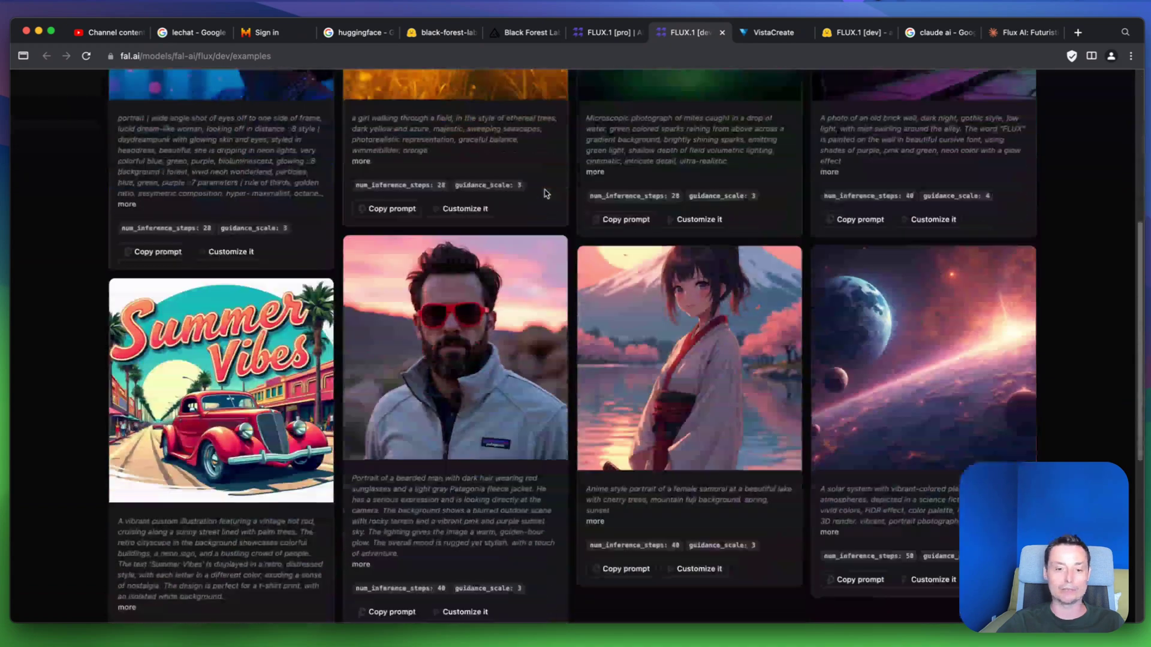
scroll(547, 193, down, 5)
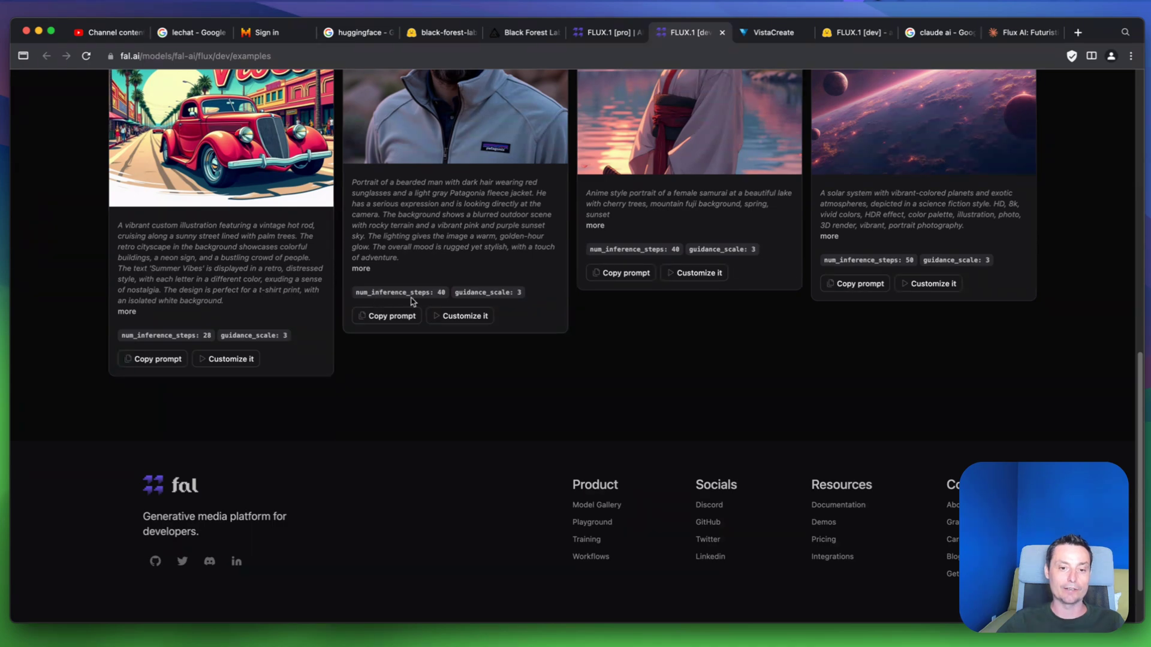
scroll(508, 291, up, 10)
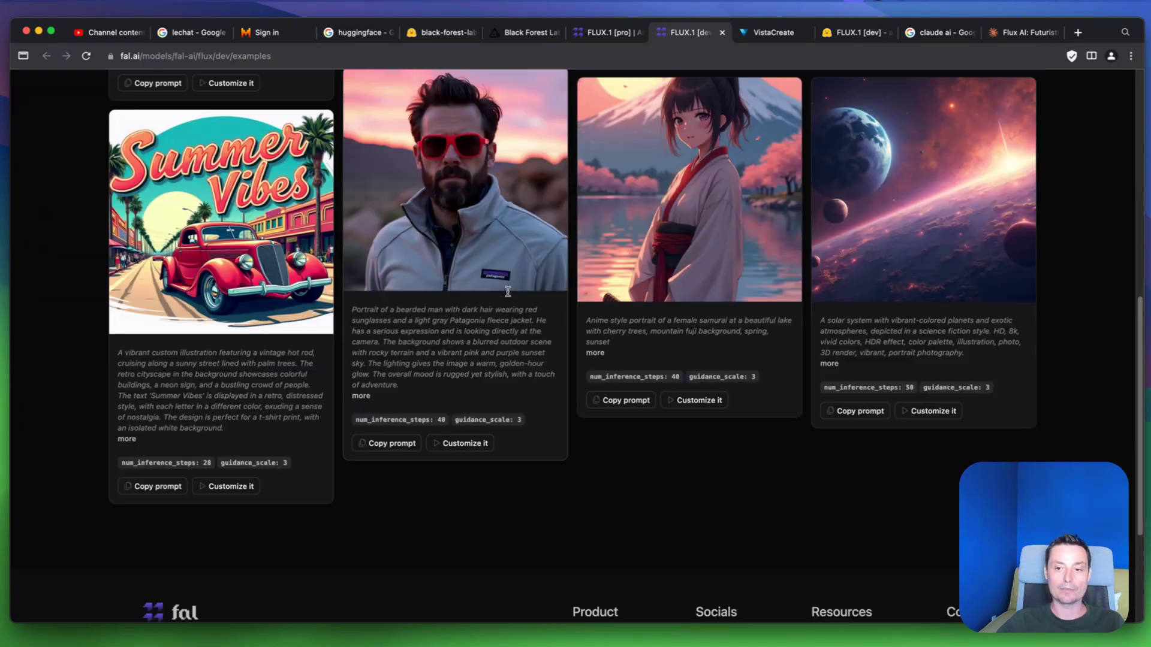
scroll(507, 292, up, 4)
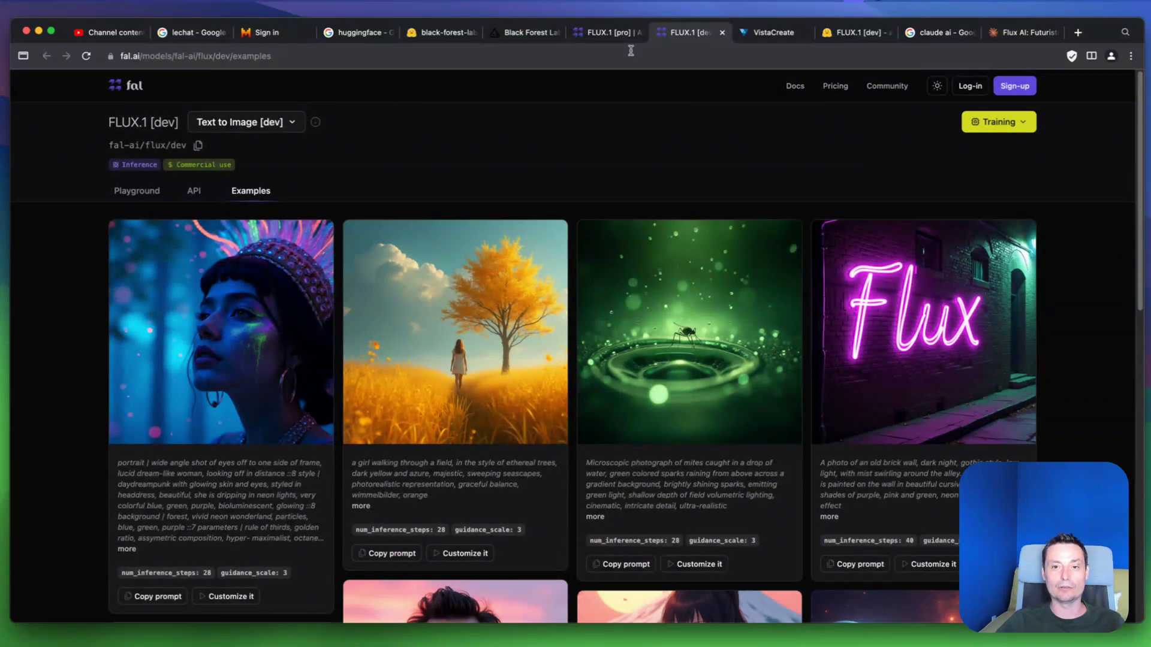
click(505, 35)
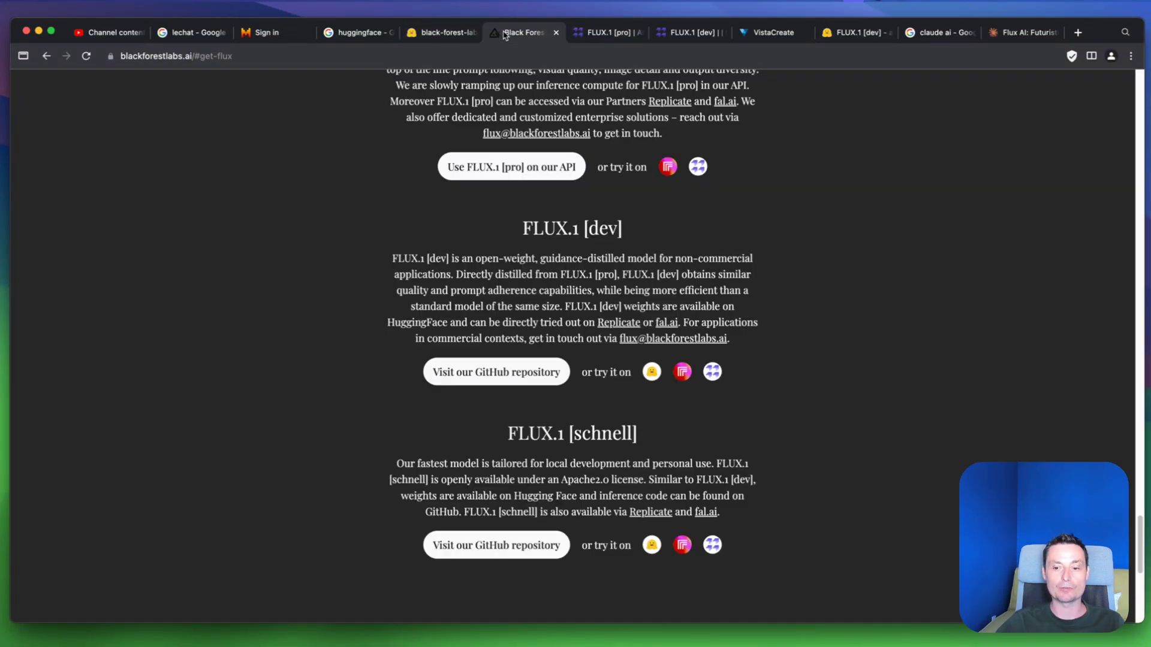
Open FLUX.1 [pro]'s Replicate link in a new tab and review its inputs and cake sample
right_click(674, 172)
click(676, 172)
click(567, 35)
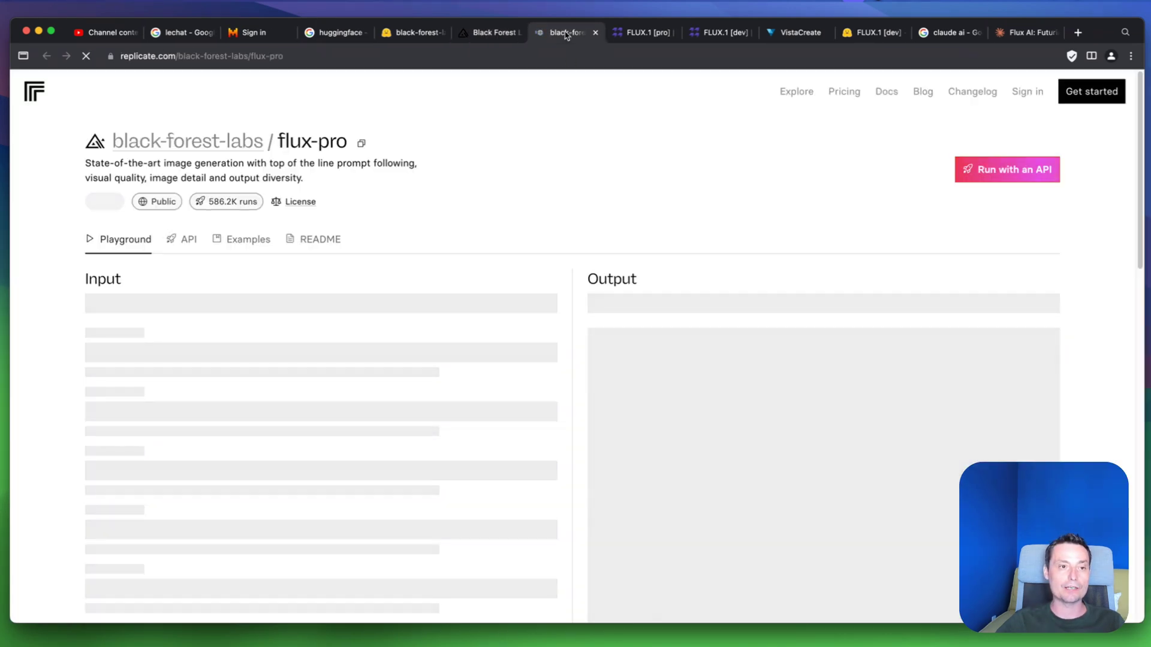
scroll(496, 144, down, 5)
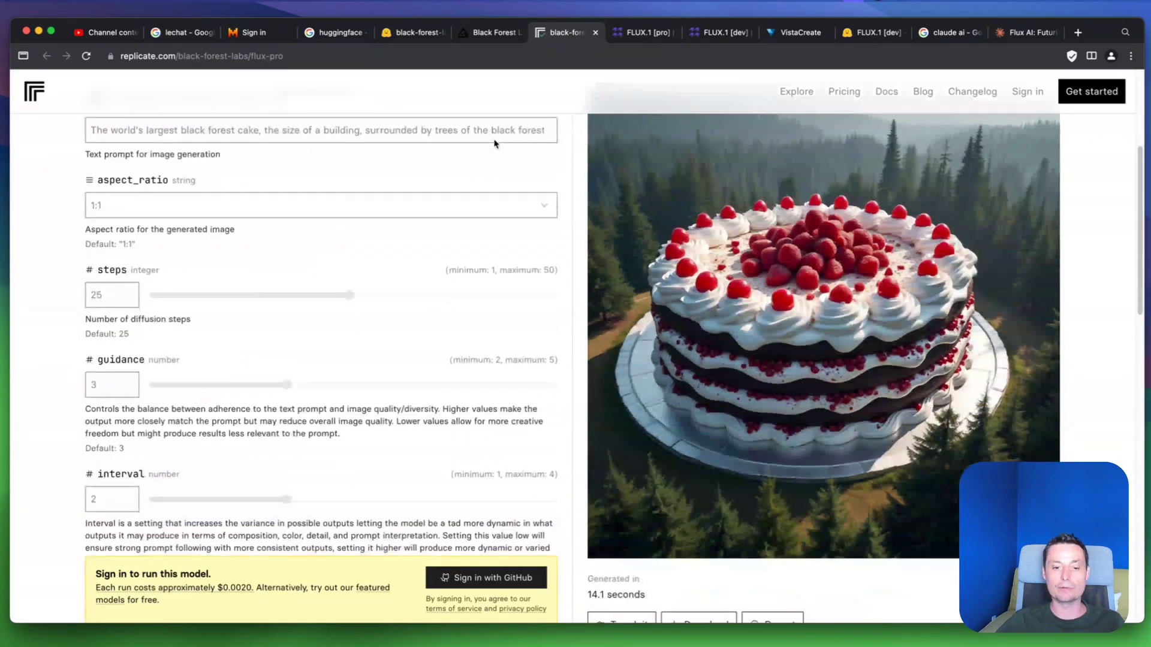
scroll(496, 144, down, 4)
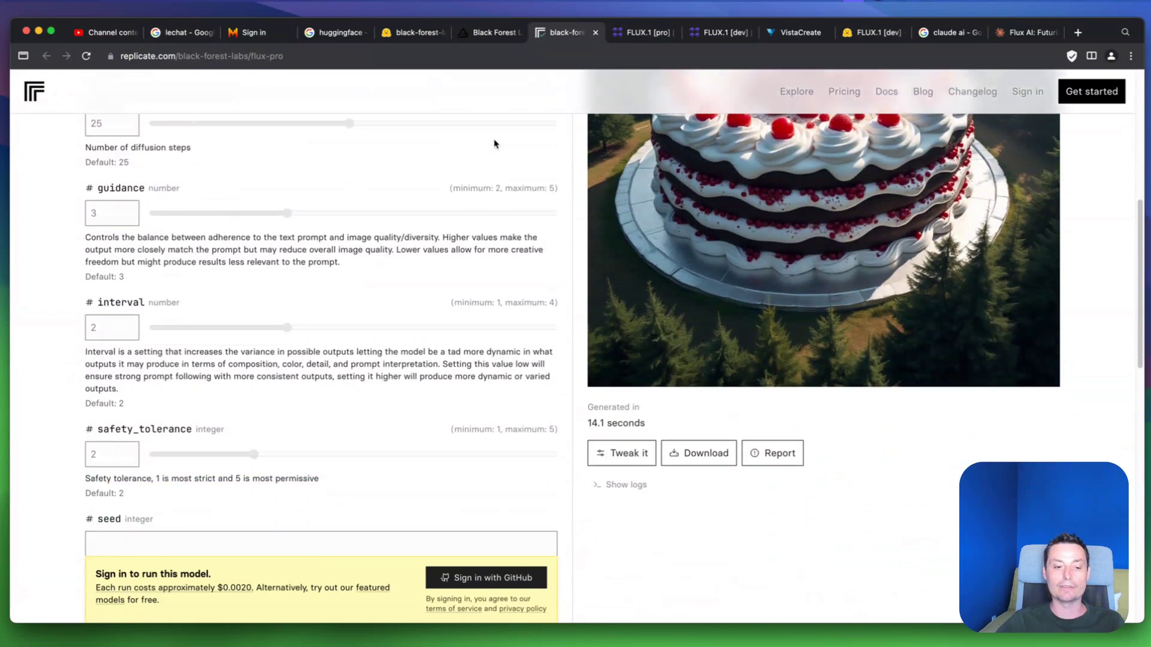
scroll(496, 144, down, 8)
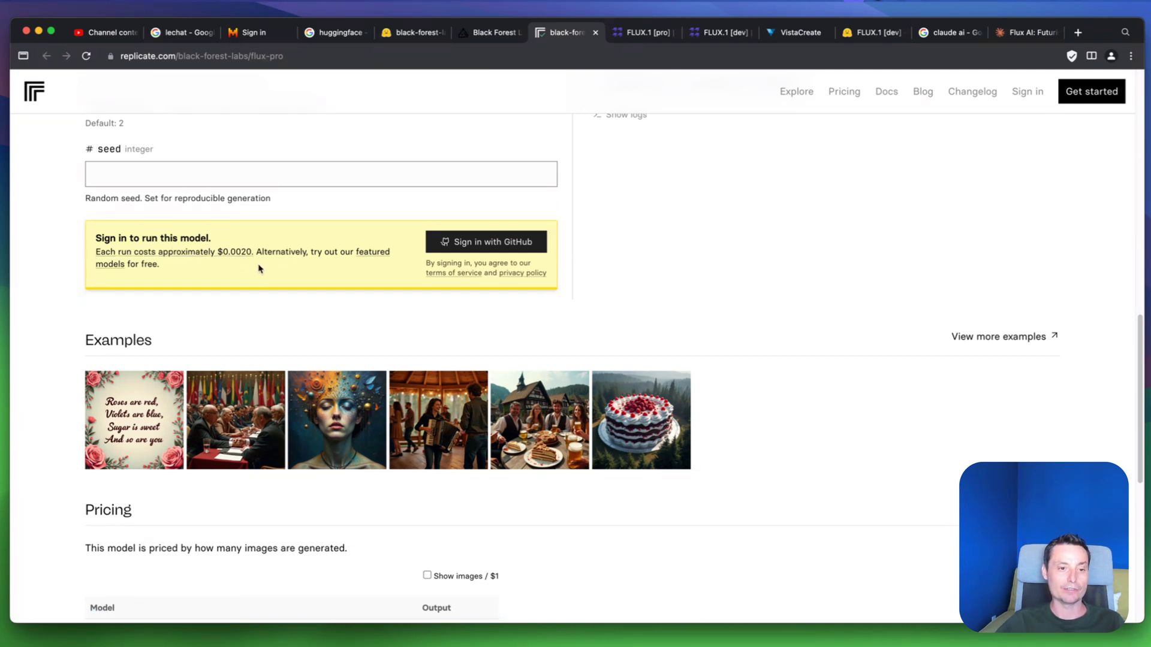
scroll(319, 271, up, 1)
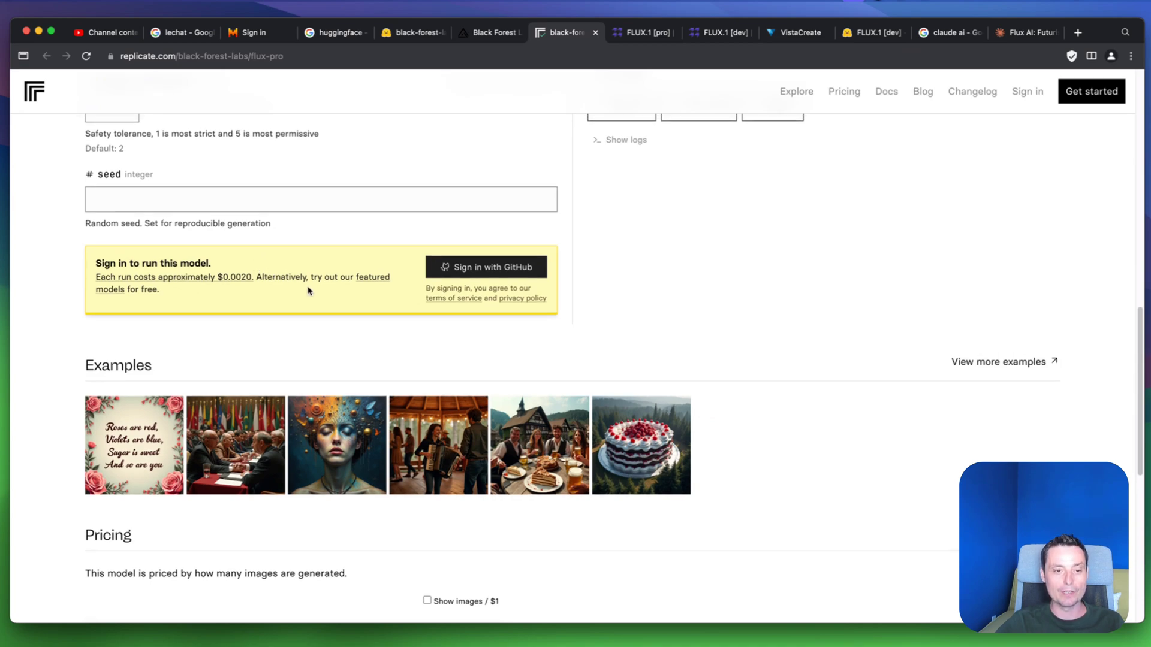
scroll(308, 291, up, 15)
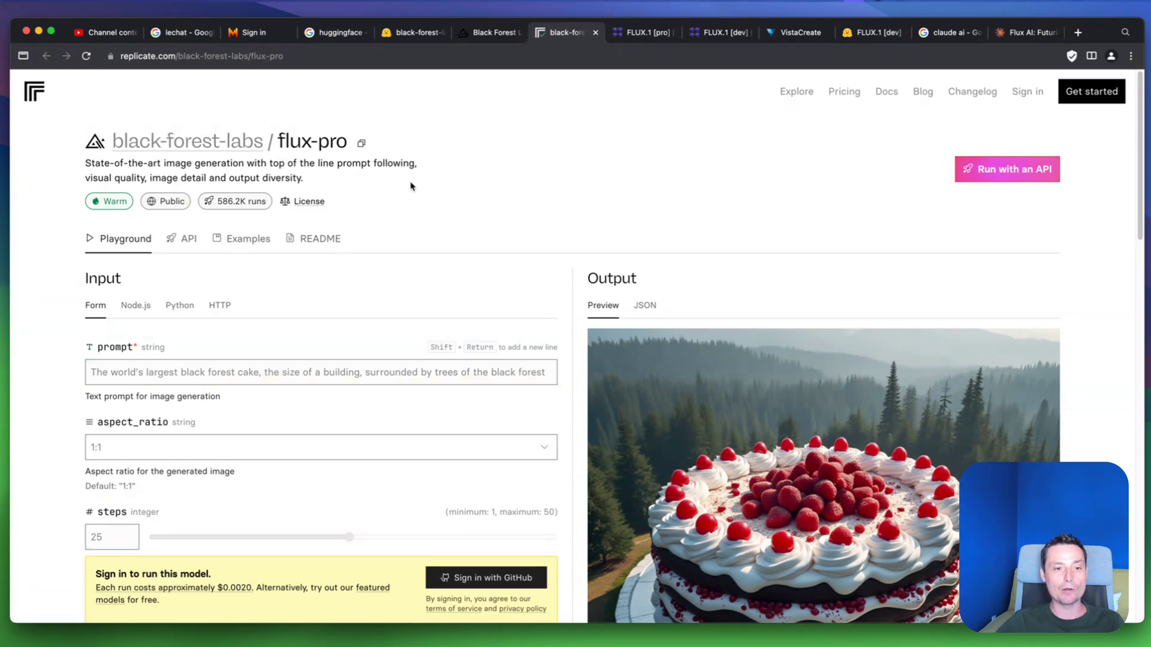
Review the black-forest-labs/FLUX.1-dev model card's gated-access notice, key features and Inference API box
click(411, 34)
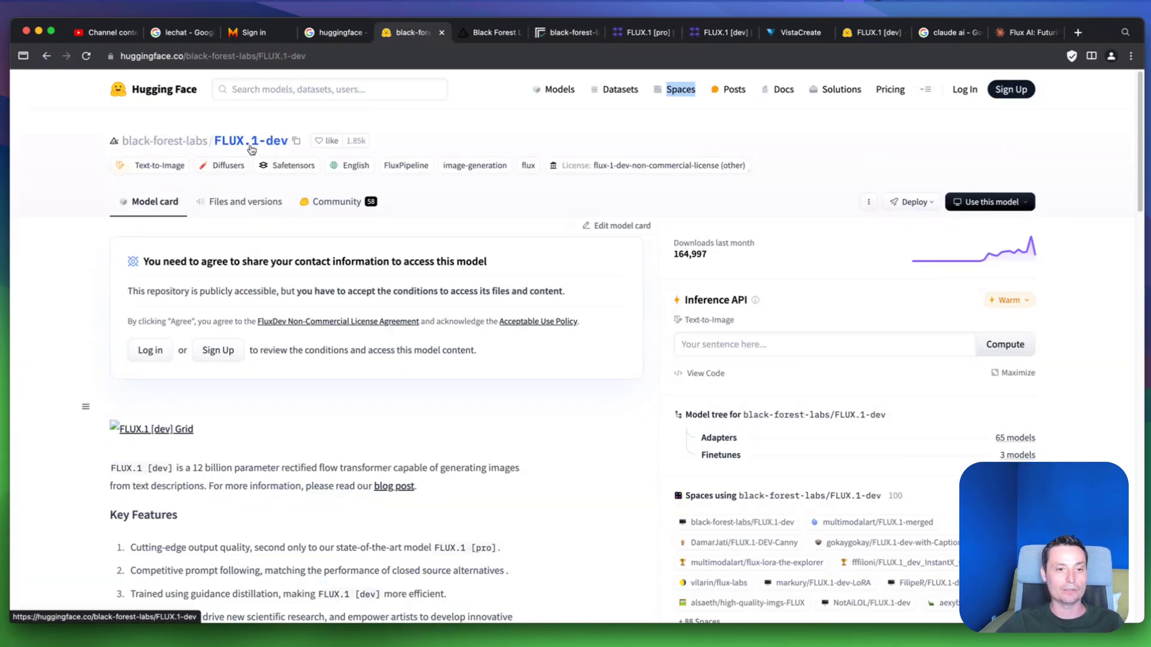
scroll(310, 154, down, 2)
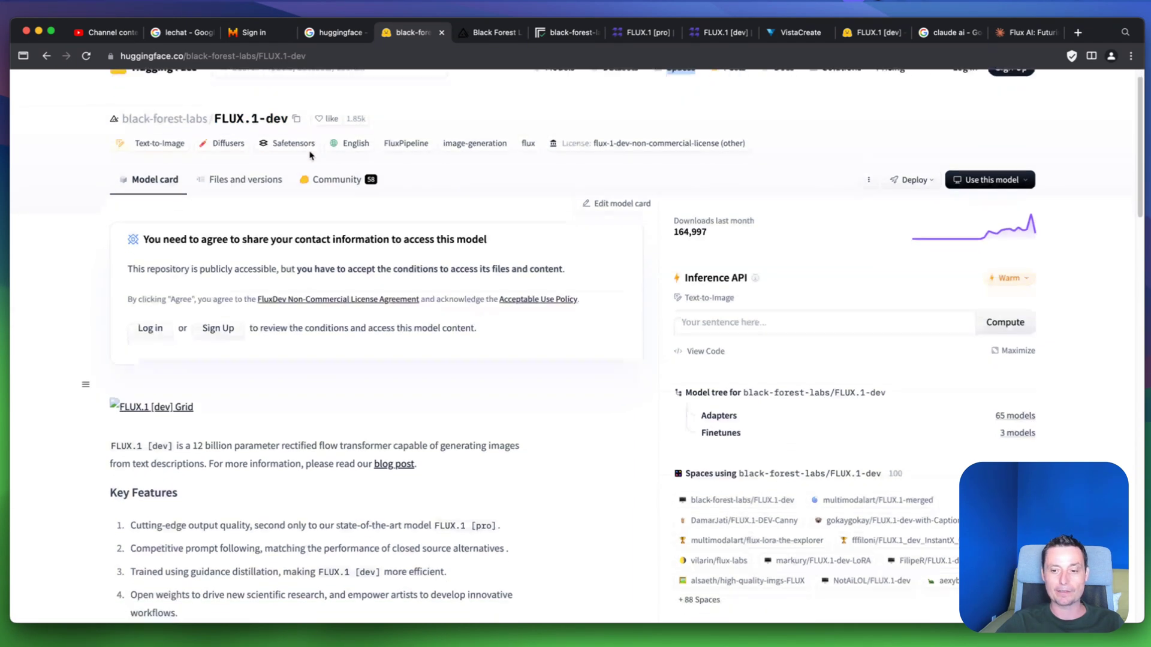
scroll(309, 157, down, 10)
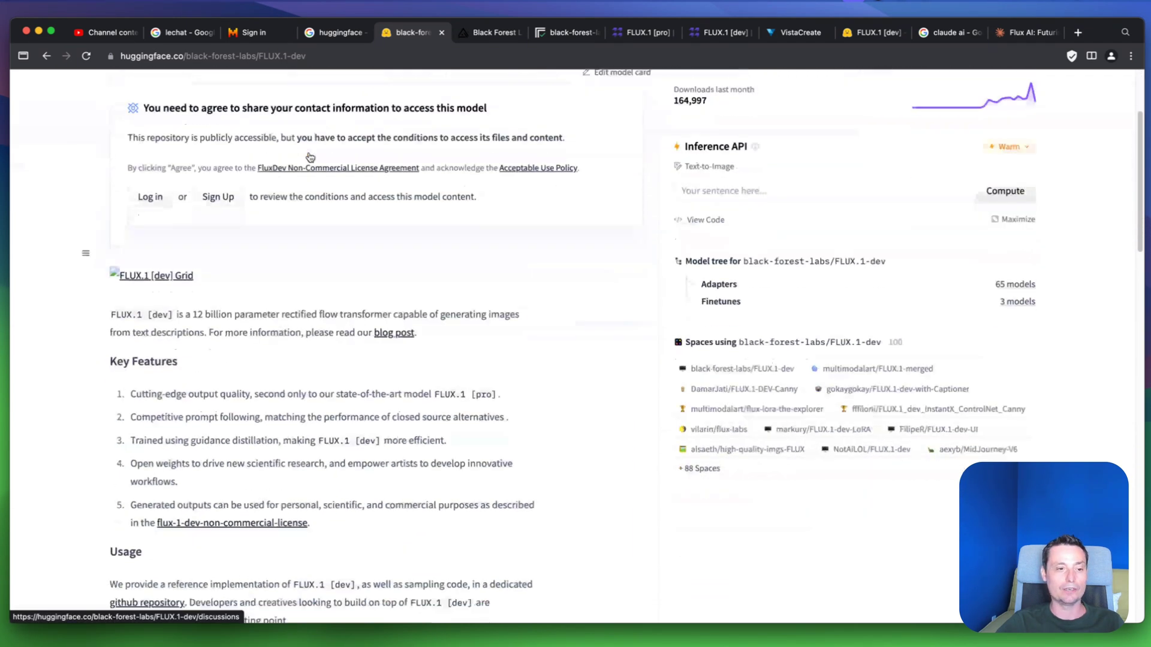
scroll(310, 157, up, 12)
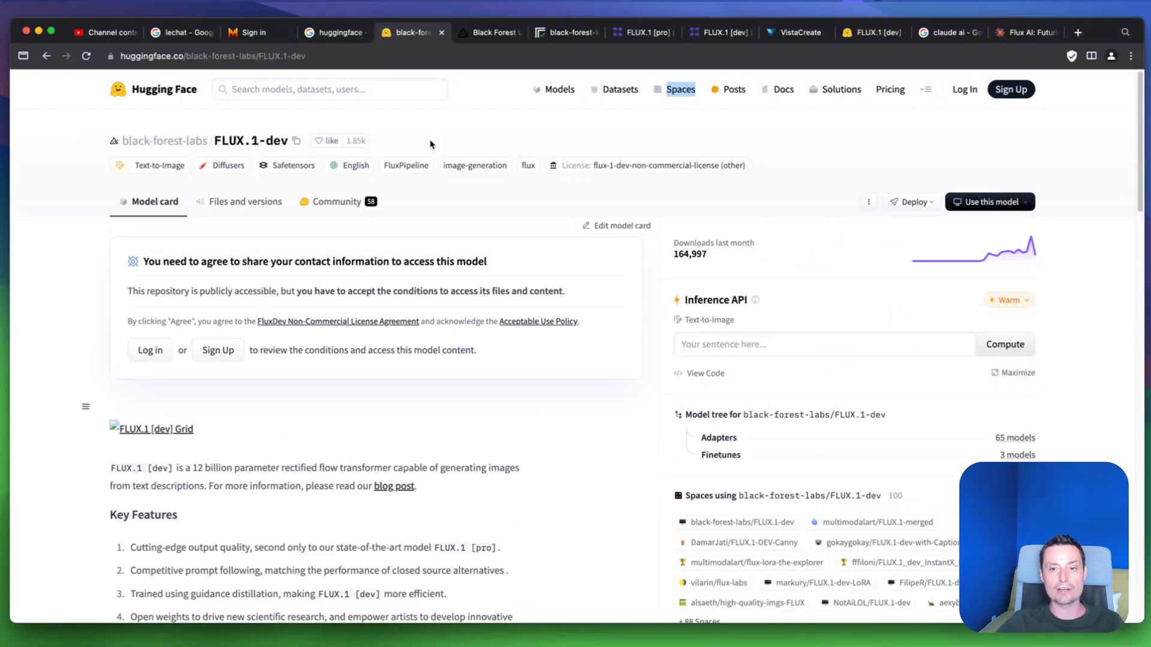
Open the Hugging Face Spaces directory and scroll through the trending spaces
click(670, 96)
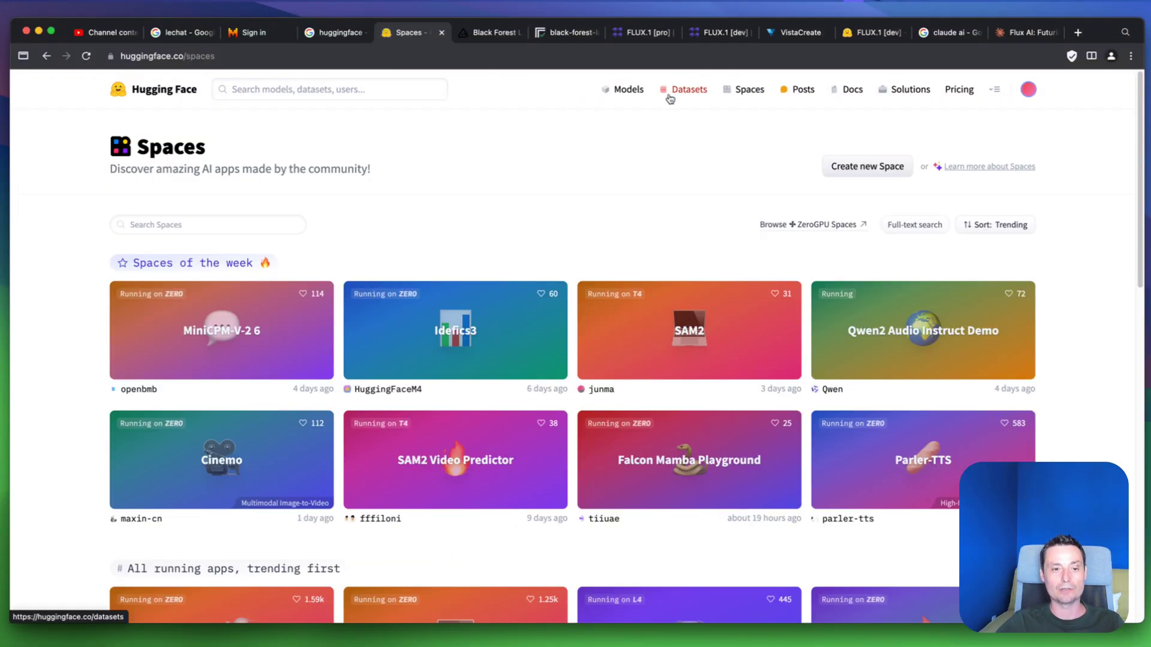
scroll(666, 99, down, 2)
scroll(664, 99, down, 5)
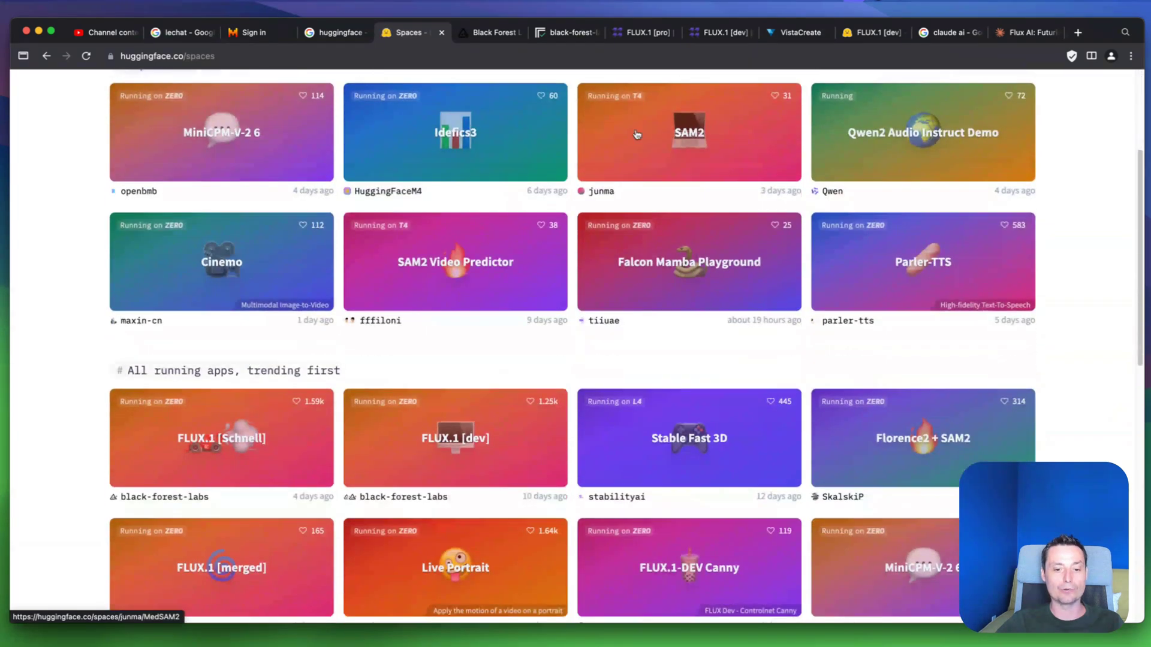
scroll(435, 450, up, 8)
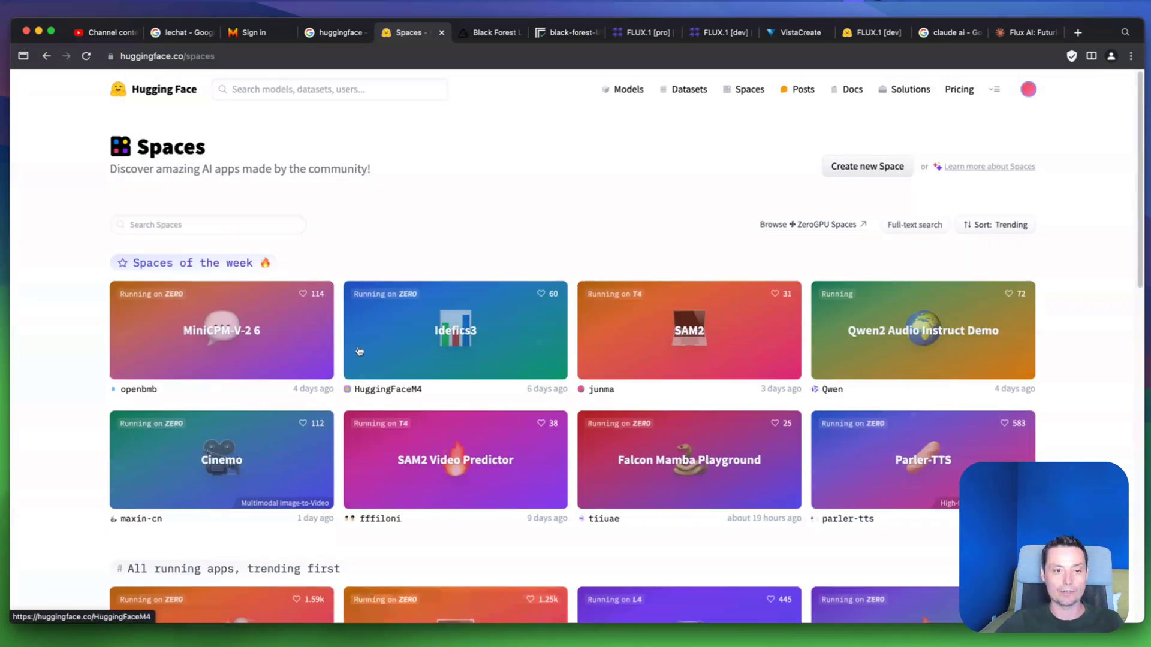
Search Spaces for 'flux.1' and check the FLUX.1 [schnell] and [dev] results
click(288, 91)
click(157, 224)
text(flux.1)
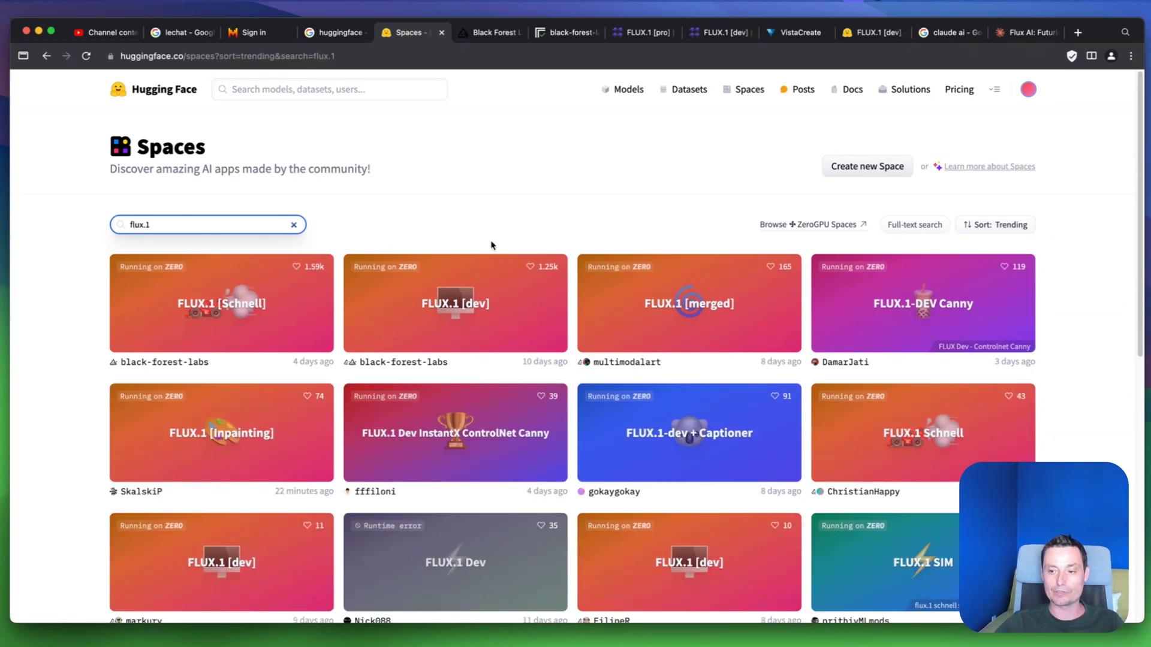
scroll(491, 245, down, 2)
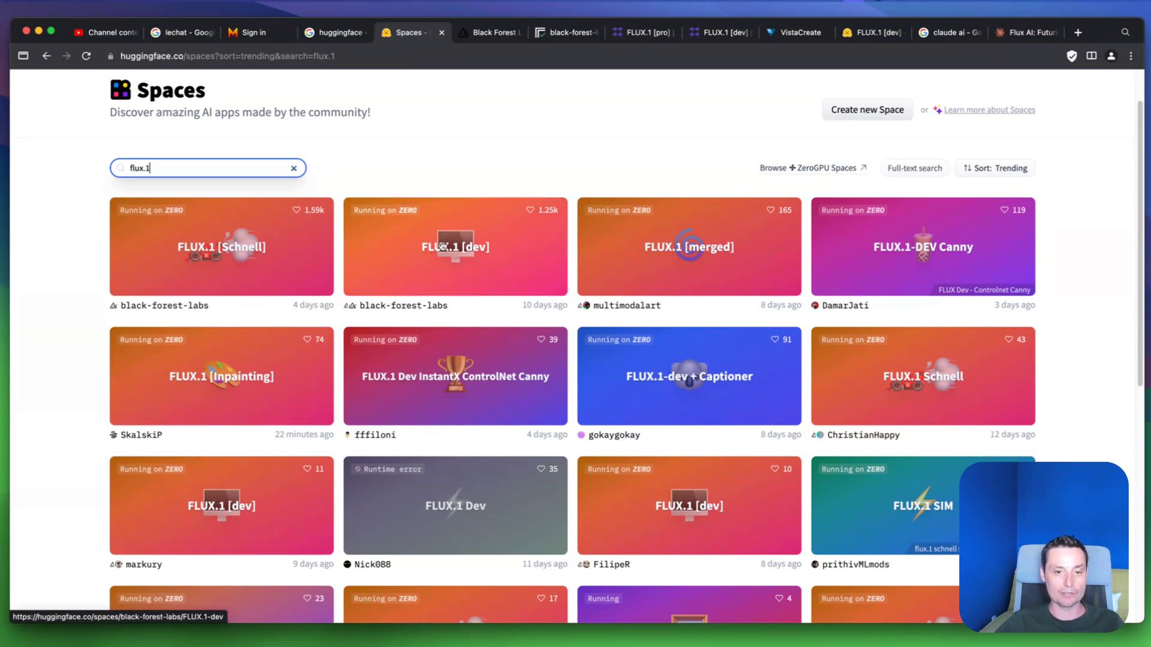
Open the FLUX.1 [dev] space, enter the thumbnail prompt, and set Advanced Settings height to 720
click(418, 239)
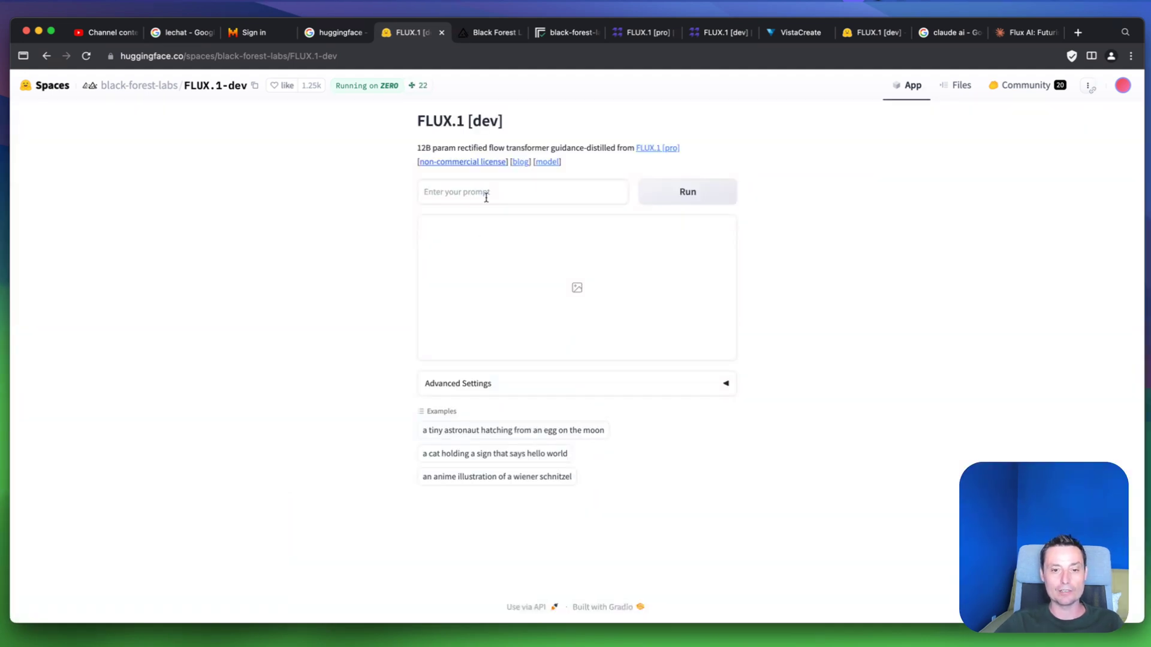
click(480, 192)
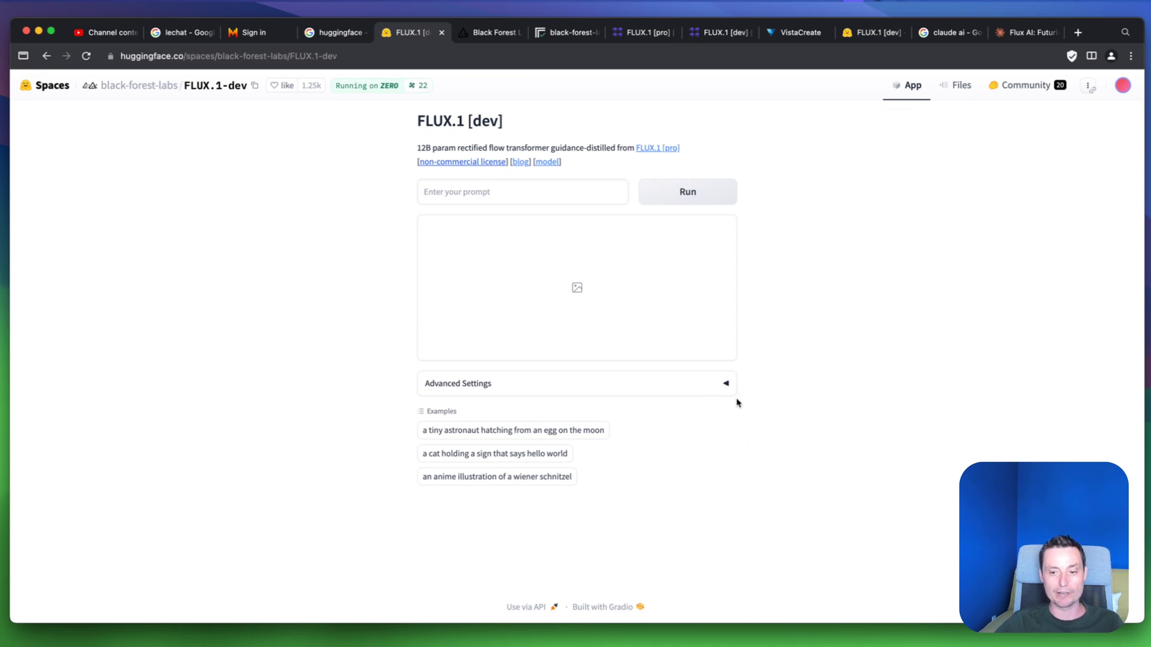
click(726, 384)
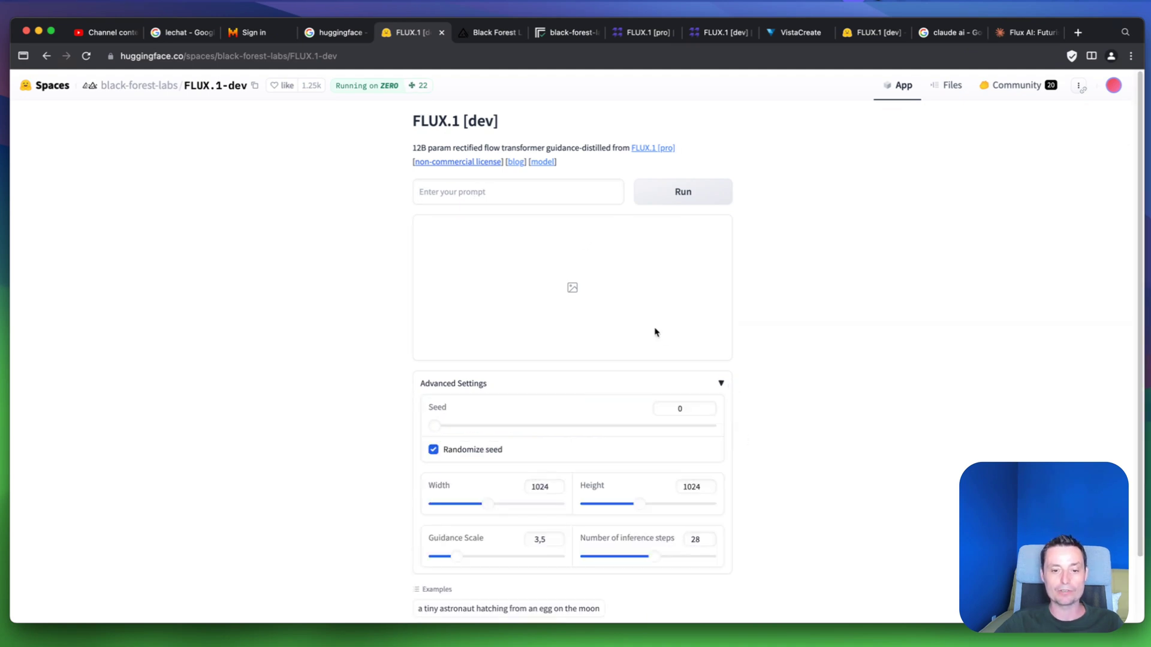
scroll(653, 331, down, 3)
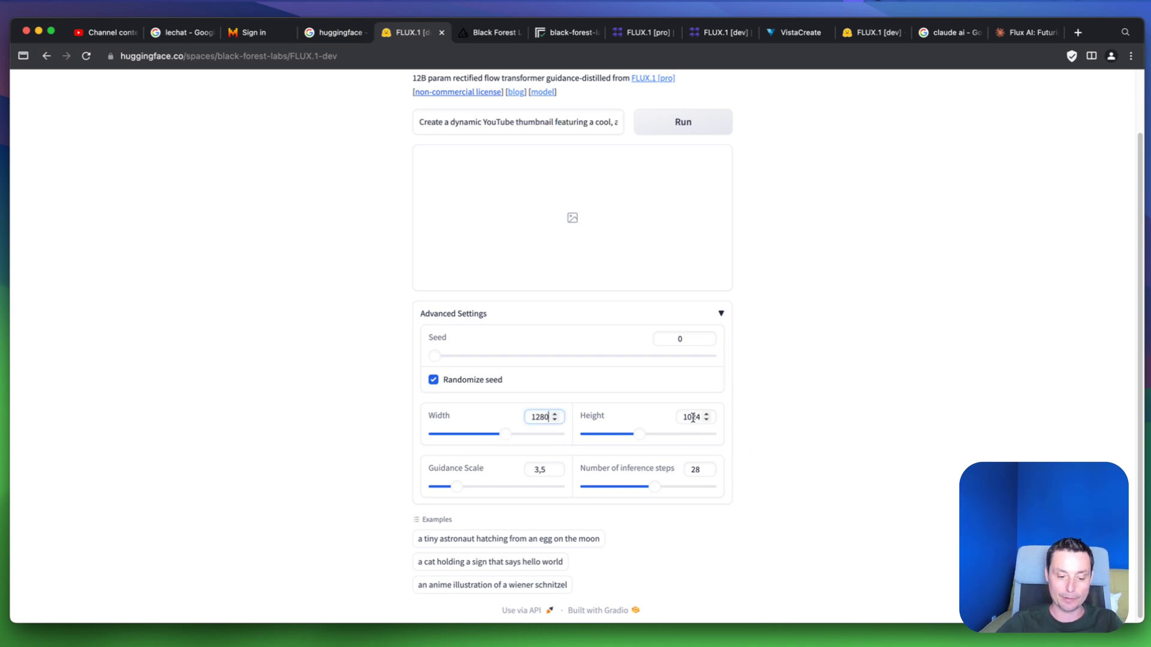
double_click(693, 418)
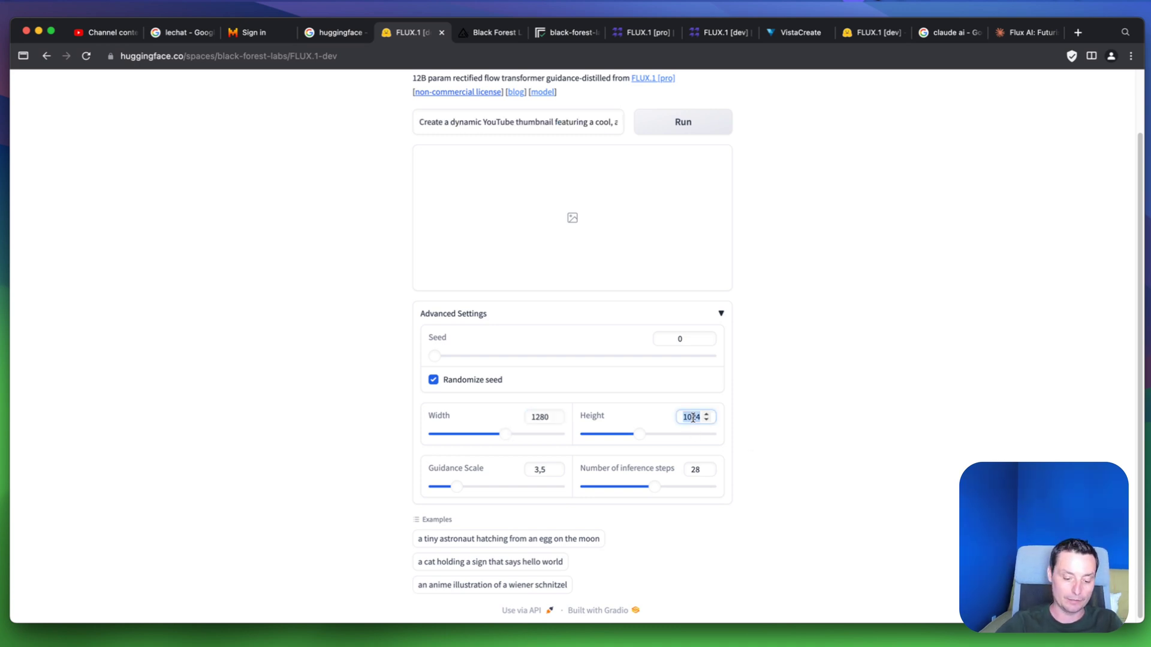
text(720)
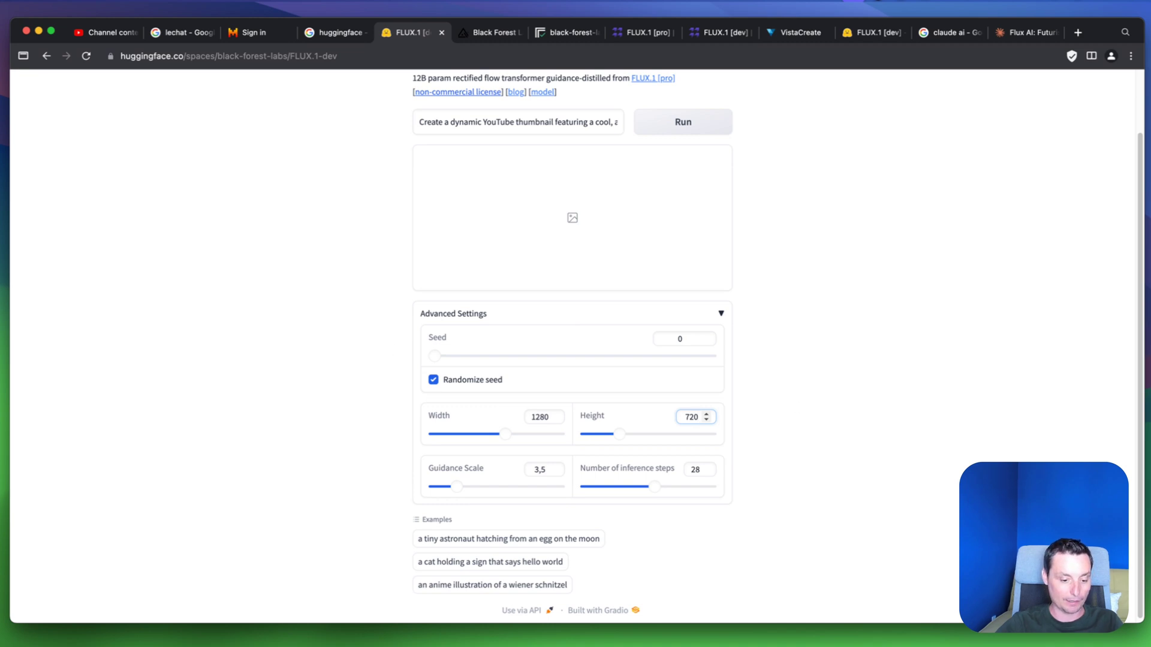
key(super+Tab)
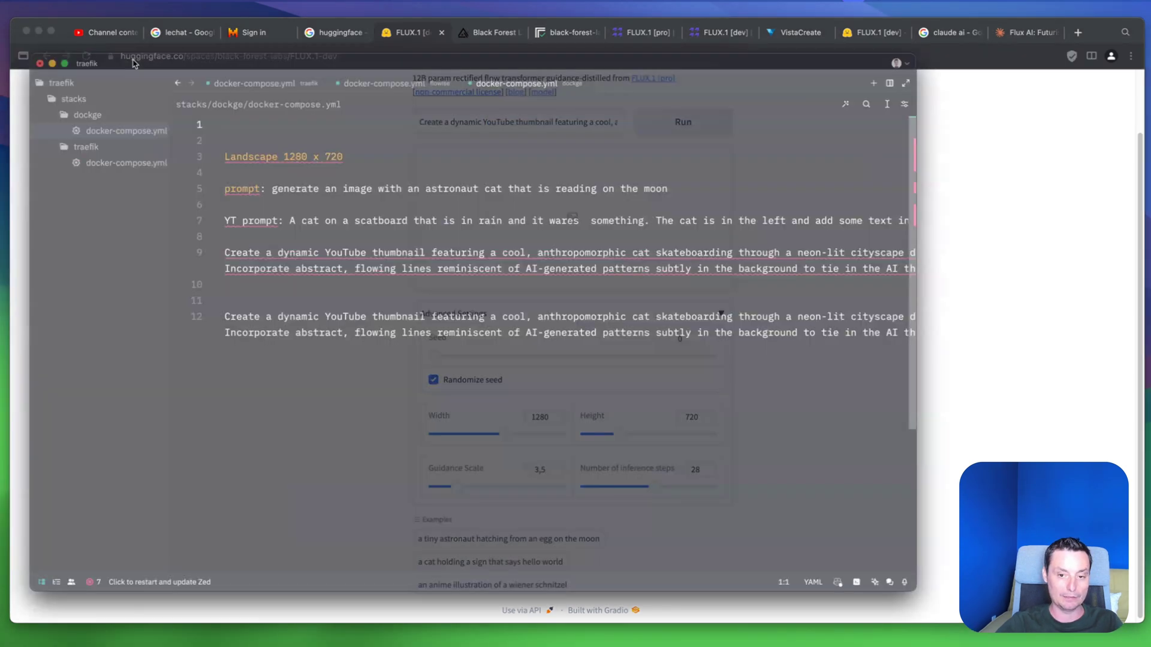
In Zed, review the skateboarding-cat thumbnail prompt on line 9 and the short YT prompt on line 7
drag(128, 81, 218, 104)
click(383, 297)
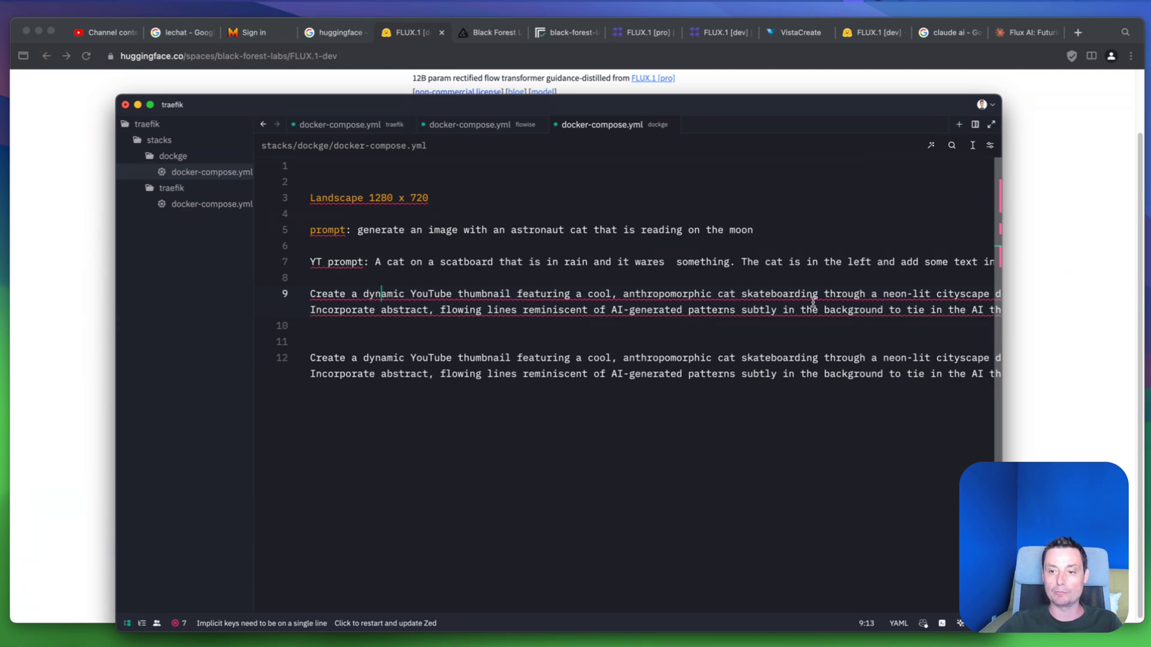
drag(929, 294, 1025, 298)
click(871, 302)
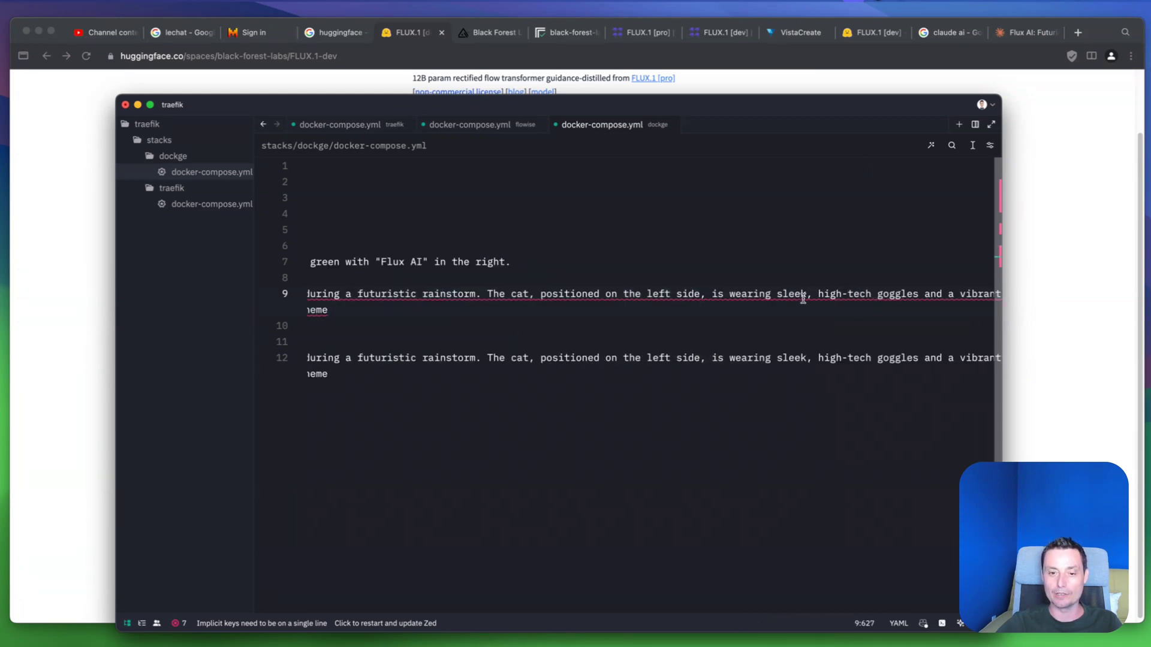
drag(804, 298, 219, 296)
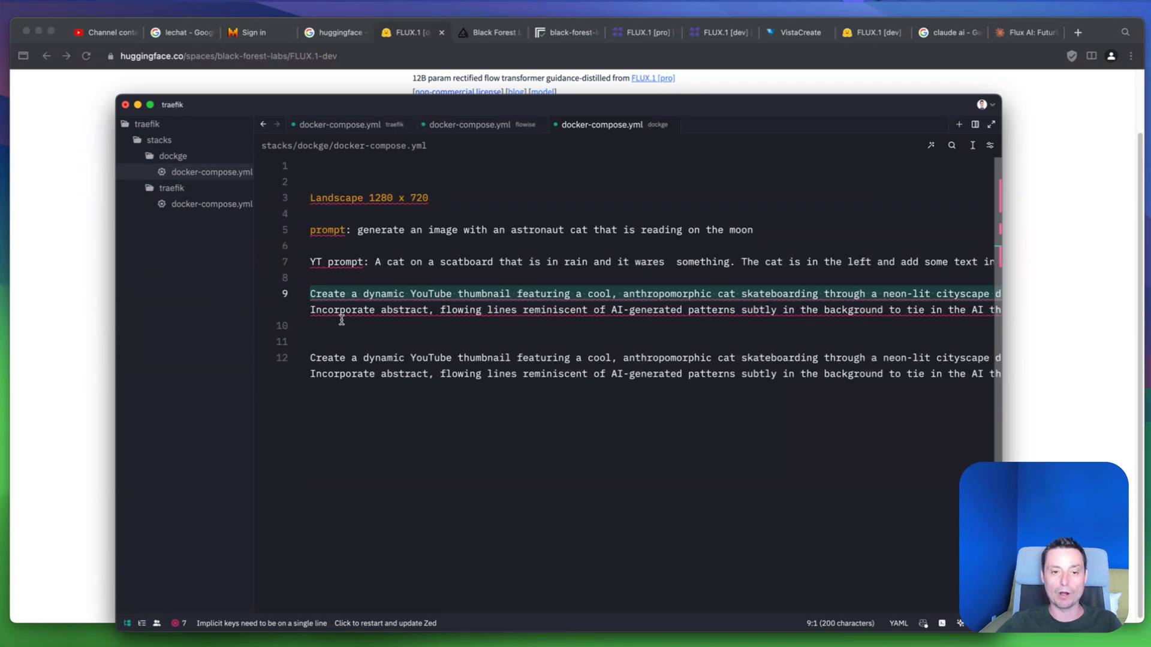
click(456, 278)
drag(386, 264, 980, 267)
click(851, 275)
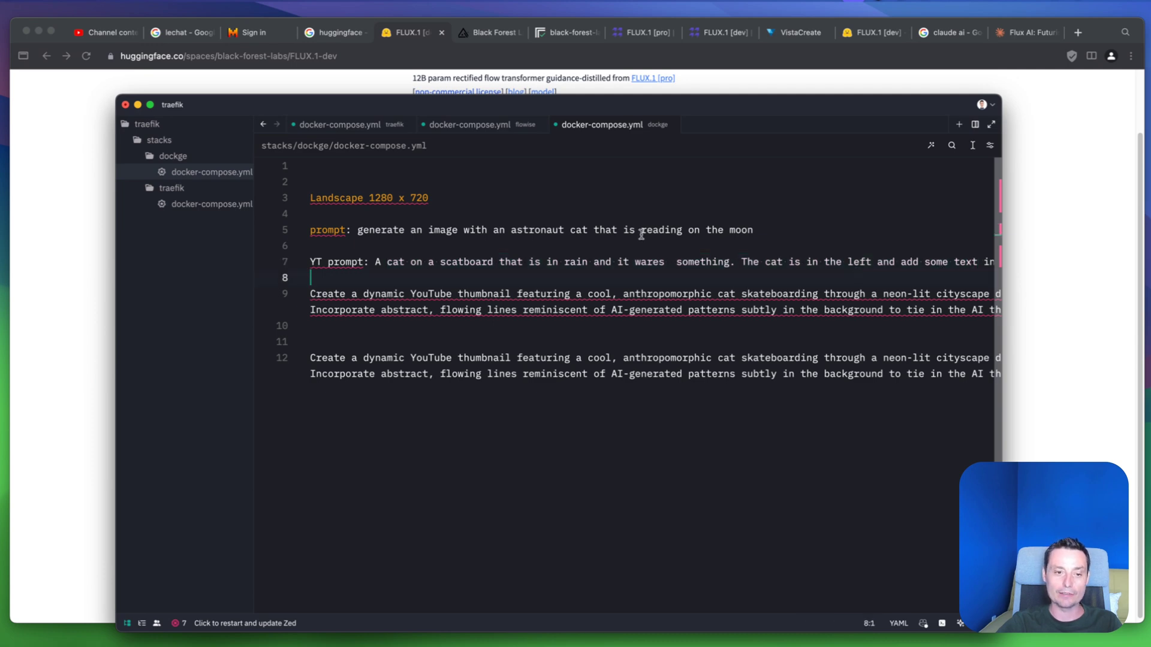
Minimize Zed, select the prompt and Run it to render the 'Flux ai' skateboarding-cat thumbnail
click(137, 105)
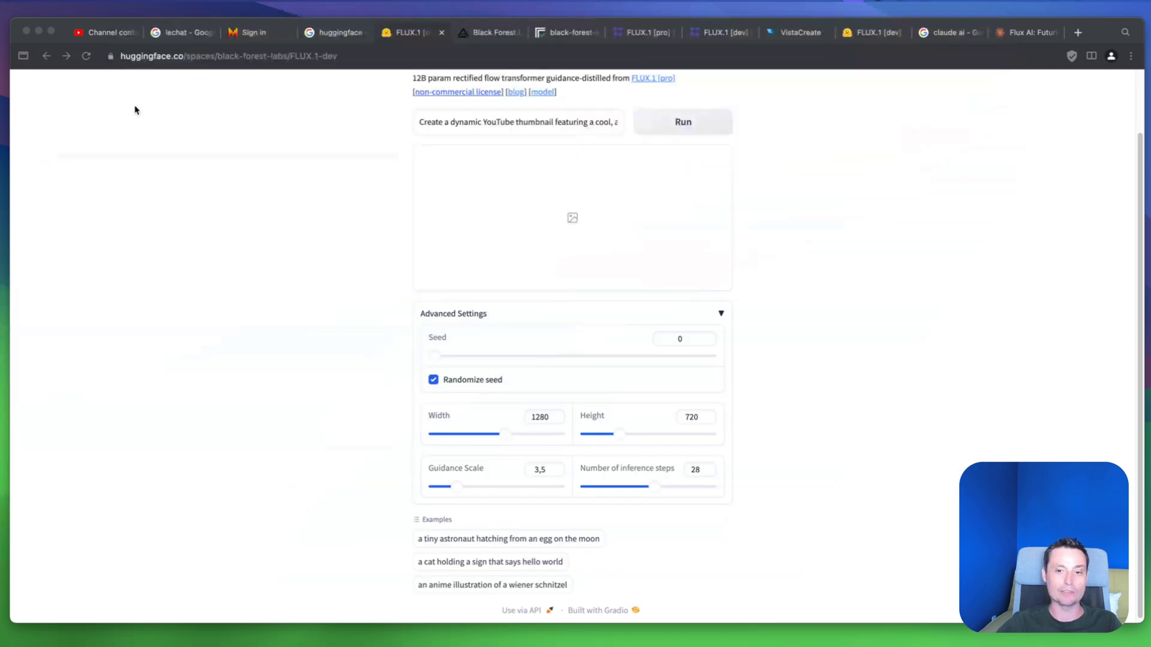
click(519, 122)
drag(417, 121, 688, 124)
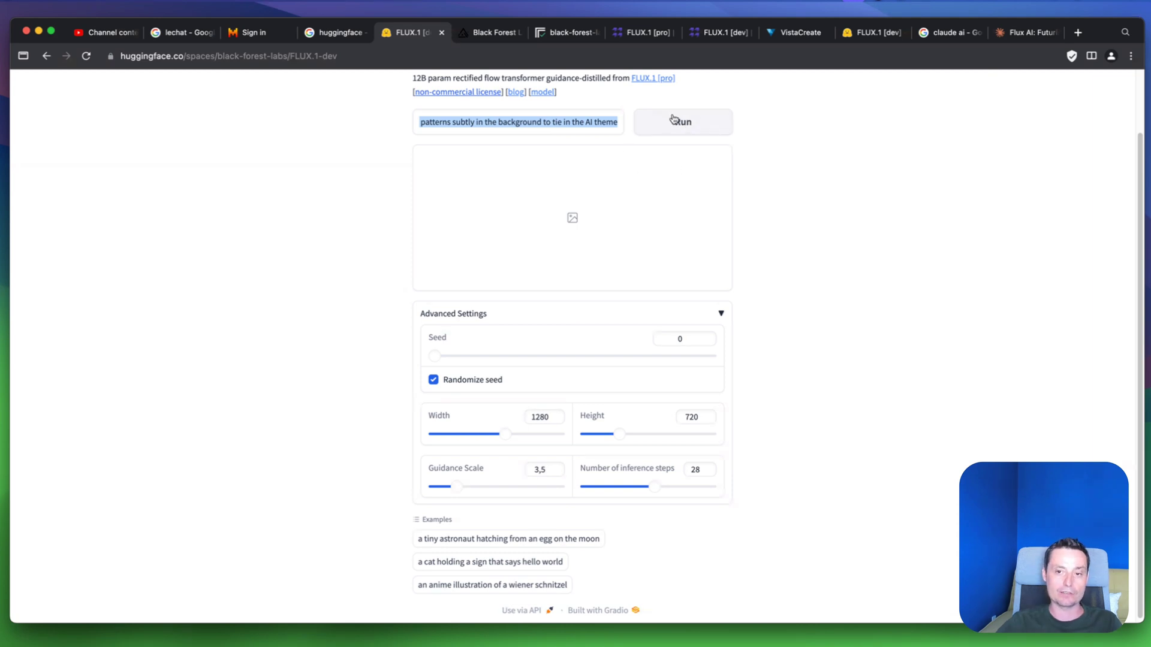
click(673, 126)
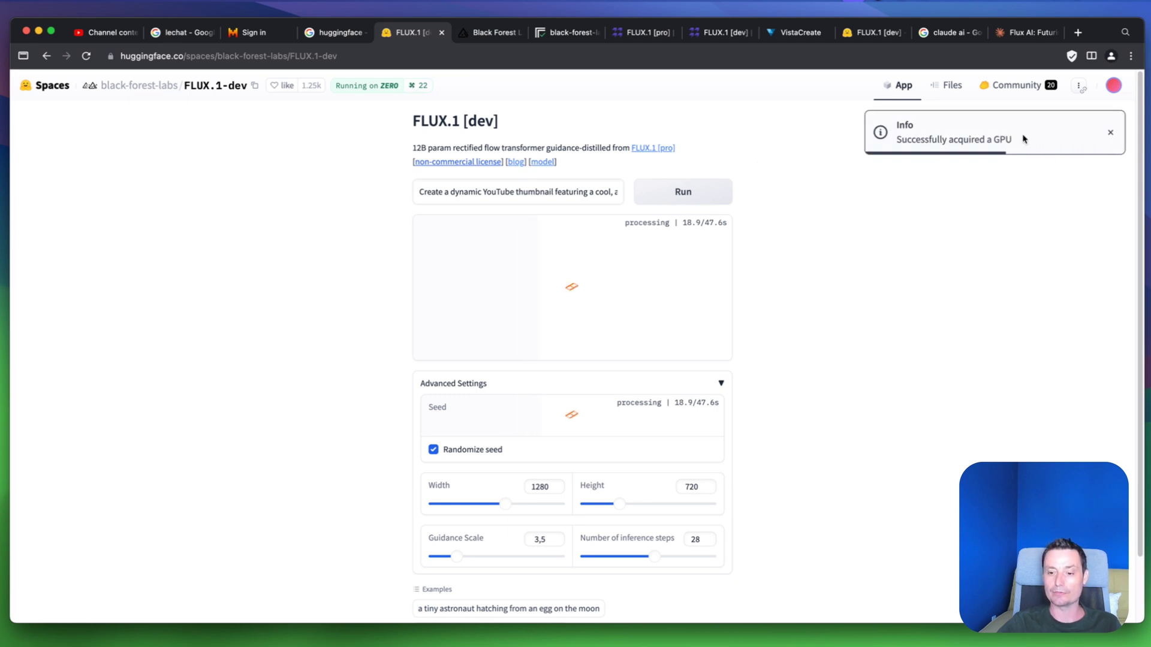
scroll(713, 222, down, 1)
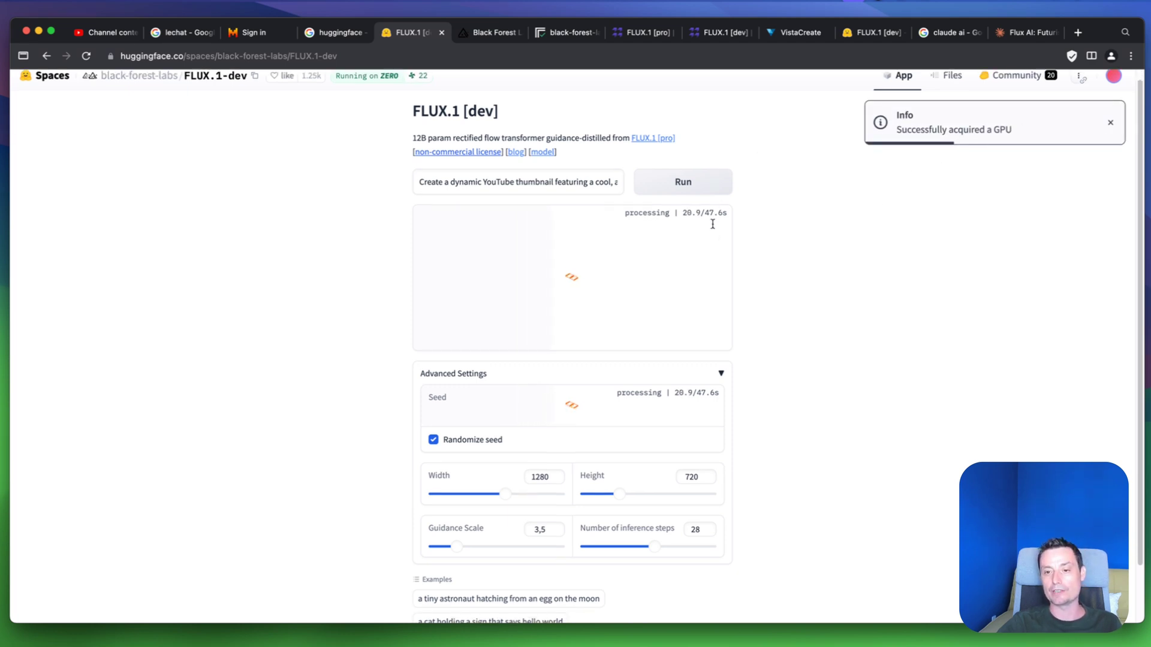
scroll(714, 263, up, 1)
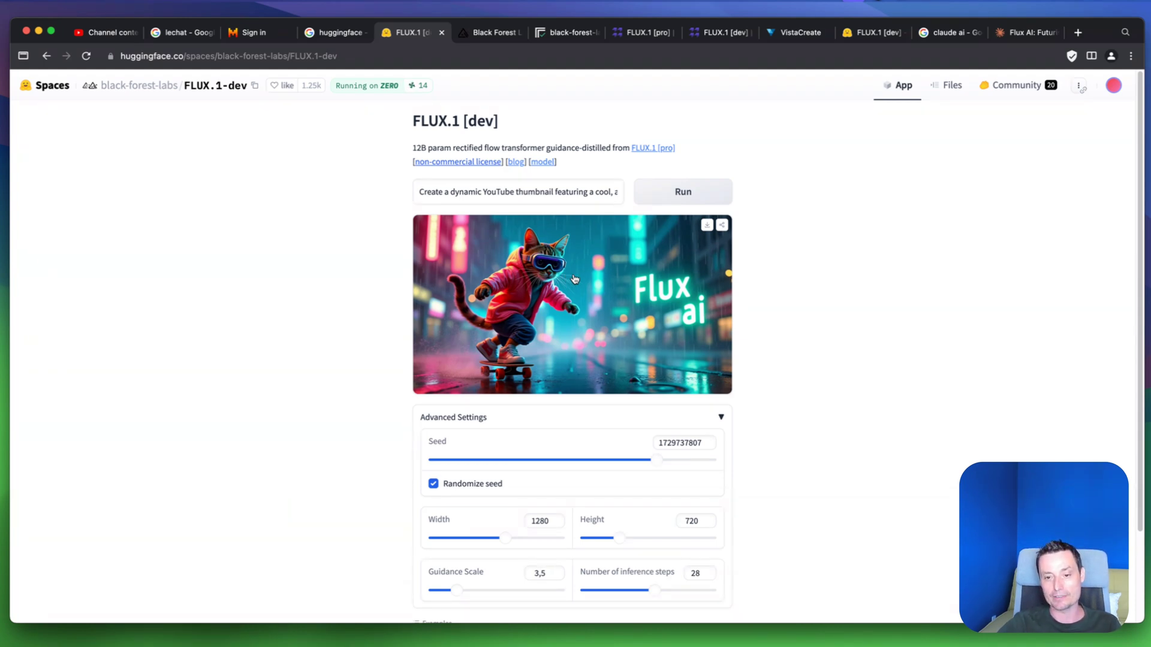
Download the generated skateboarding-cat thumbnail and save it to the Desktop as 'fluxa'
click(707, 227)
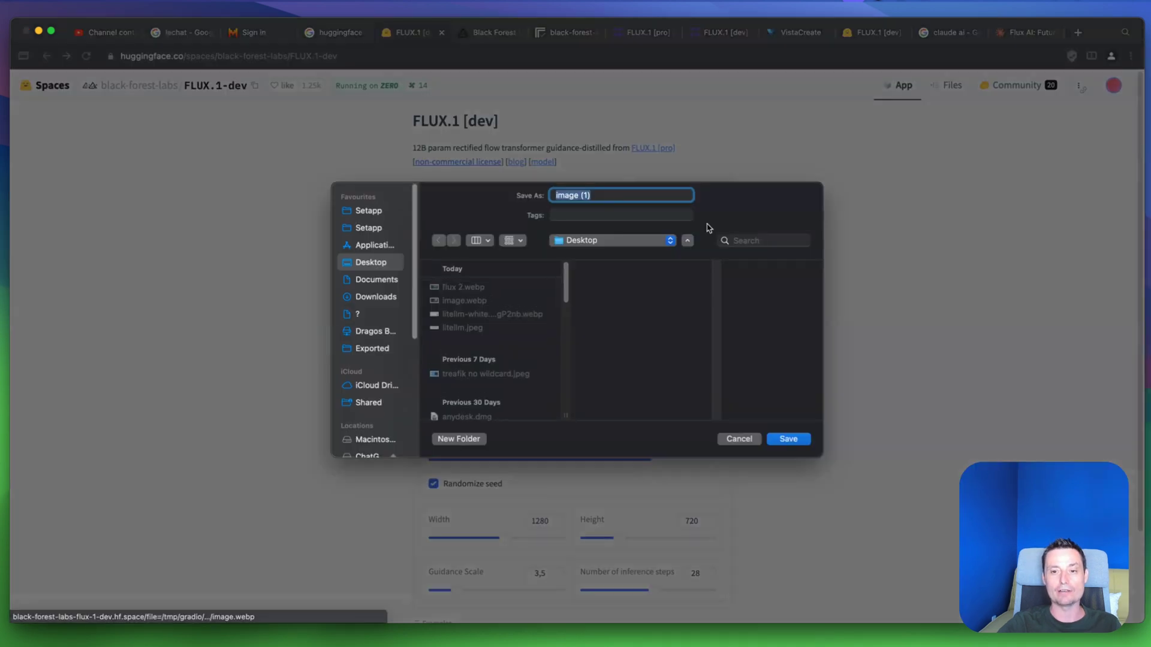
text(fluxai)
click(790, 439)
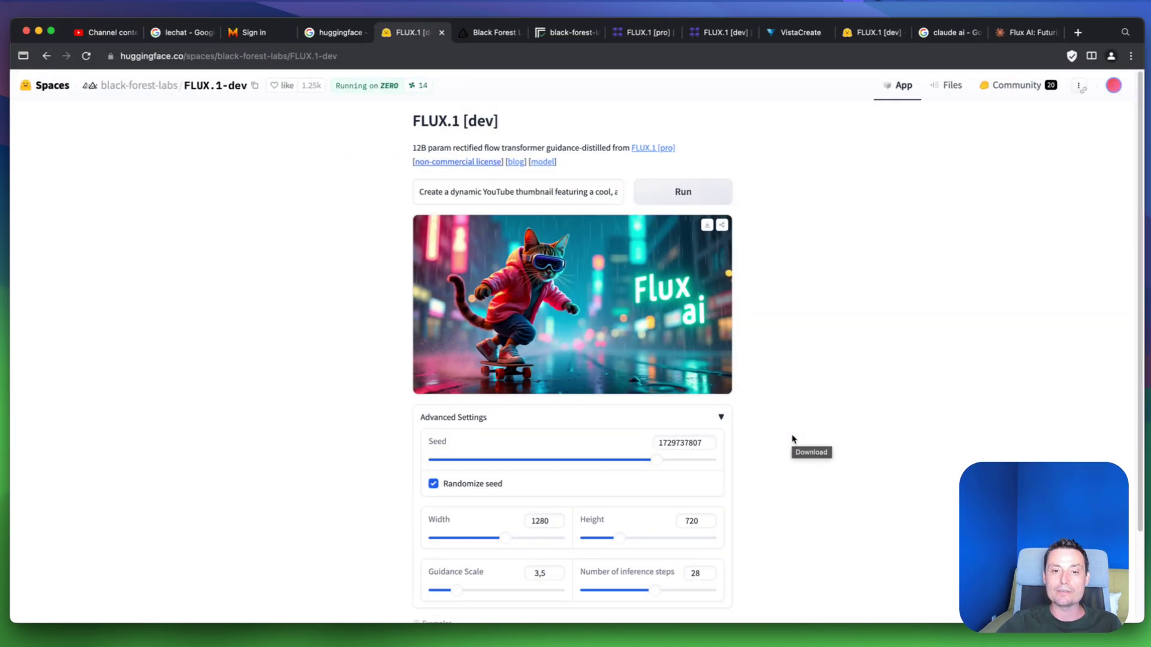